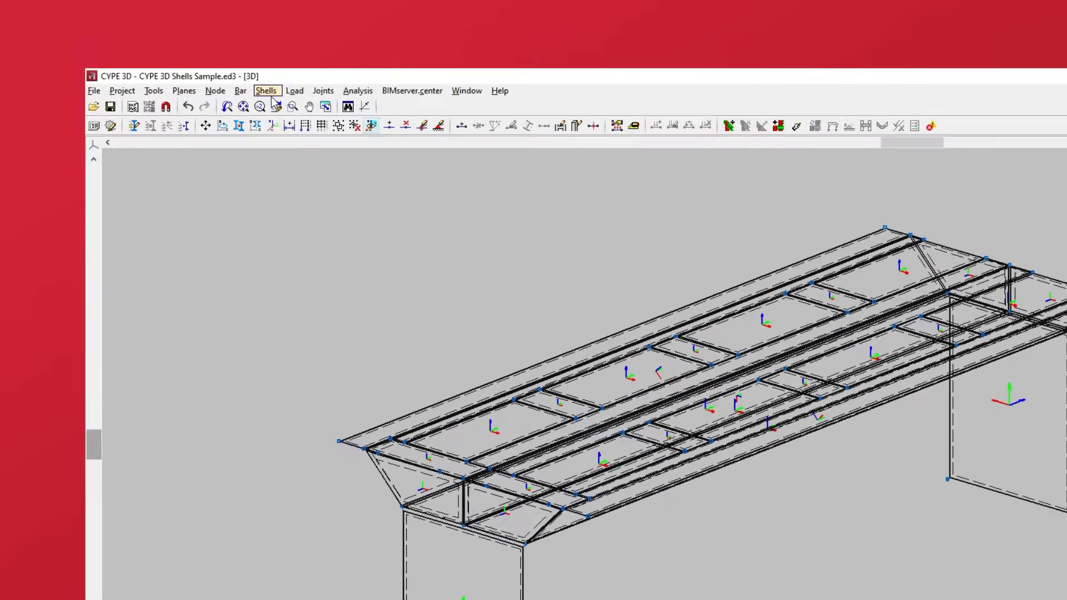
# Step: Select the upper slab shells and the adjoining shells across the deck's full length for assigning shell internal fixity
pyautogui.click(195, 53)
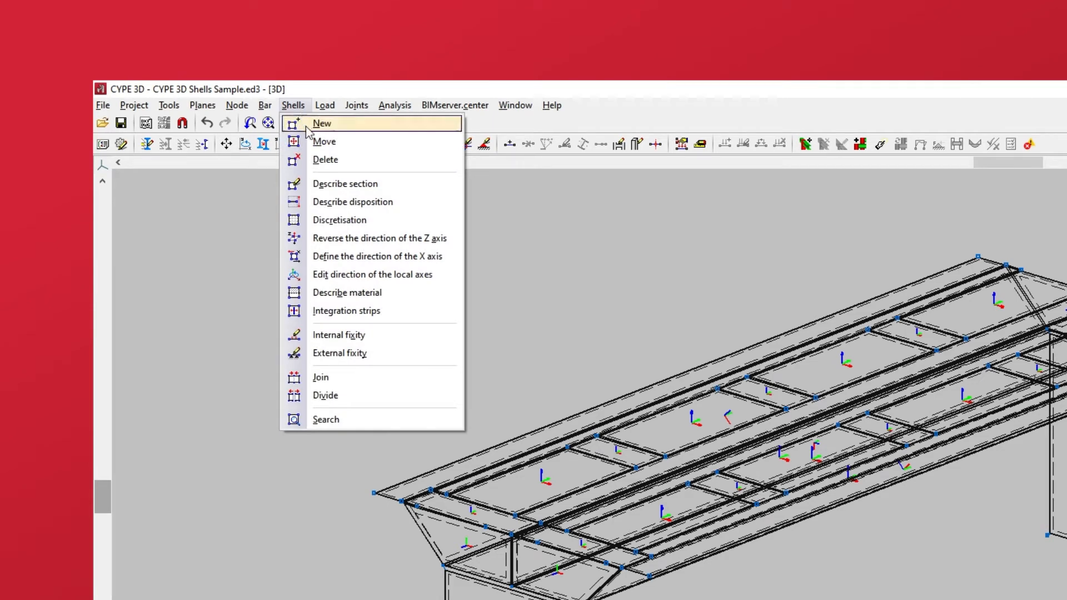
pyautogui.click(306, 335)
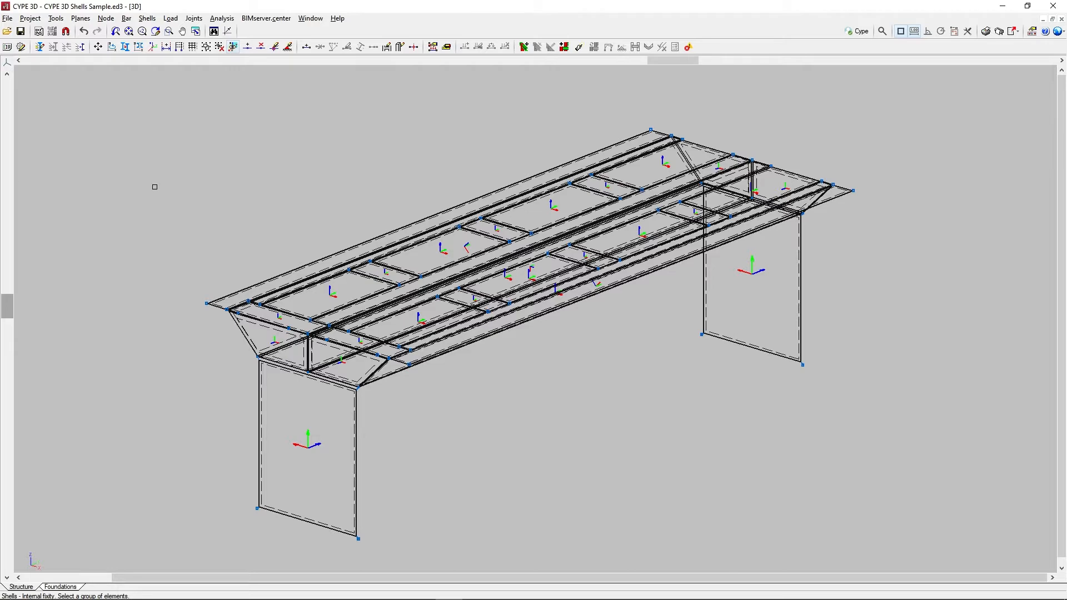
pyautogui.click(378, 279)
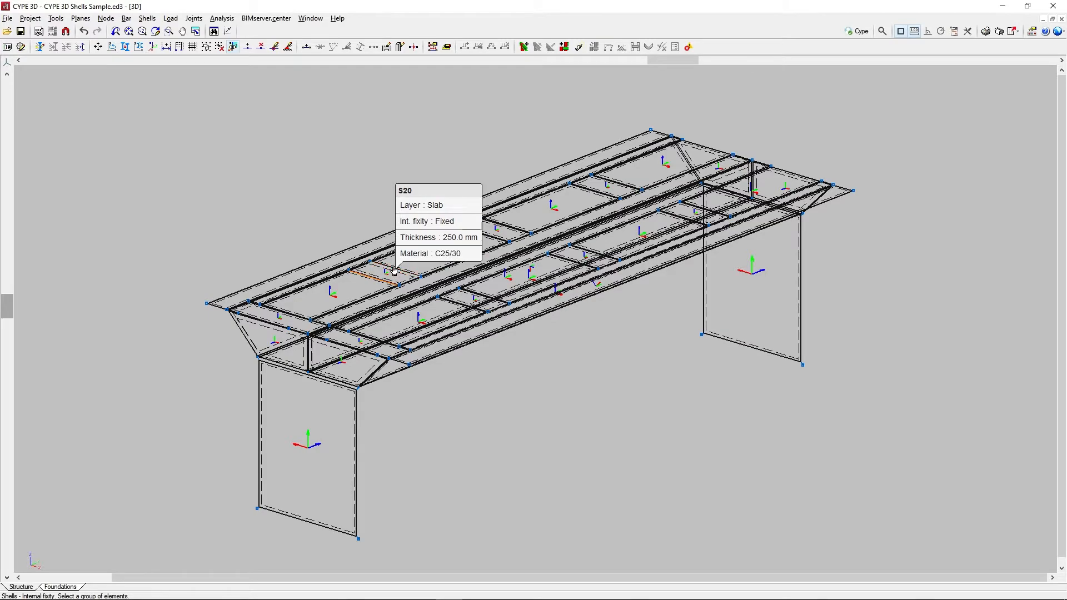
pyautogui.click(485, 234)
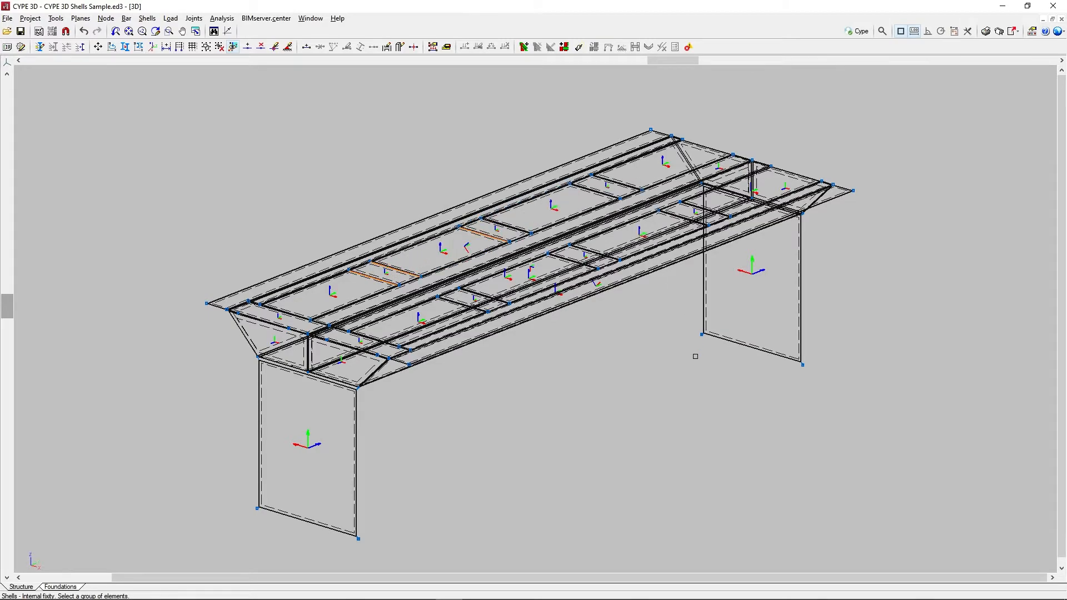
pyautogui.keyDown('shift'); pyautogui.moveTo(695, 357); pyautogui.dragTo(622, 317, button='middle'); pyautogui.keyUp('shift')
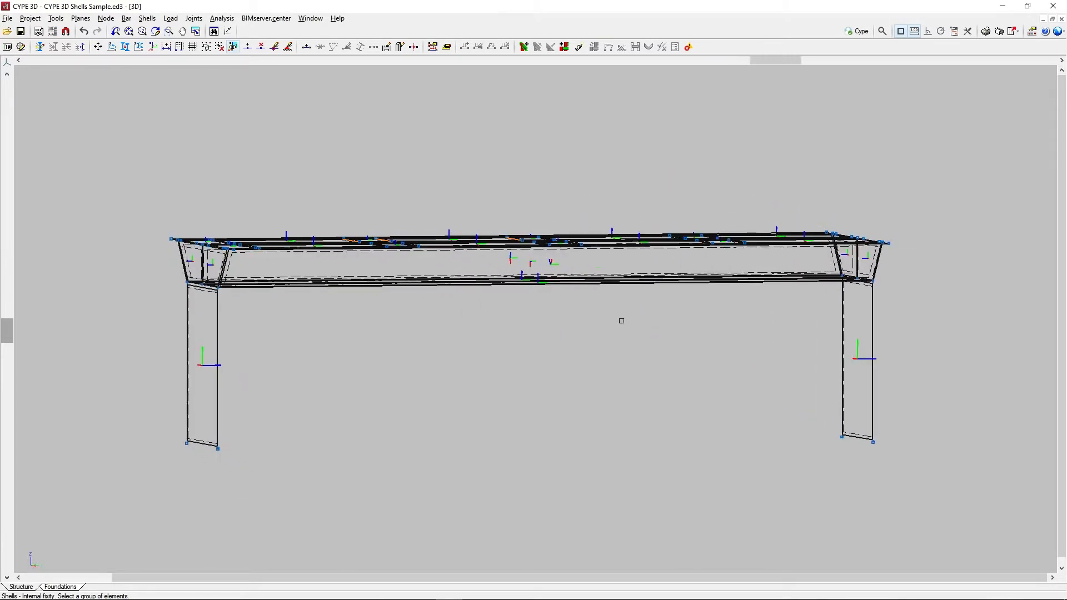
pyautogui.click(917, 257)
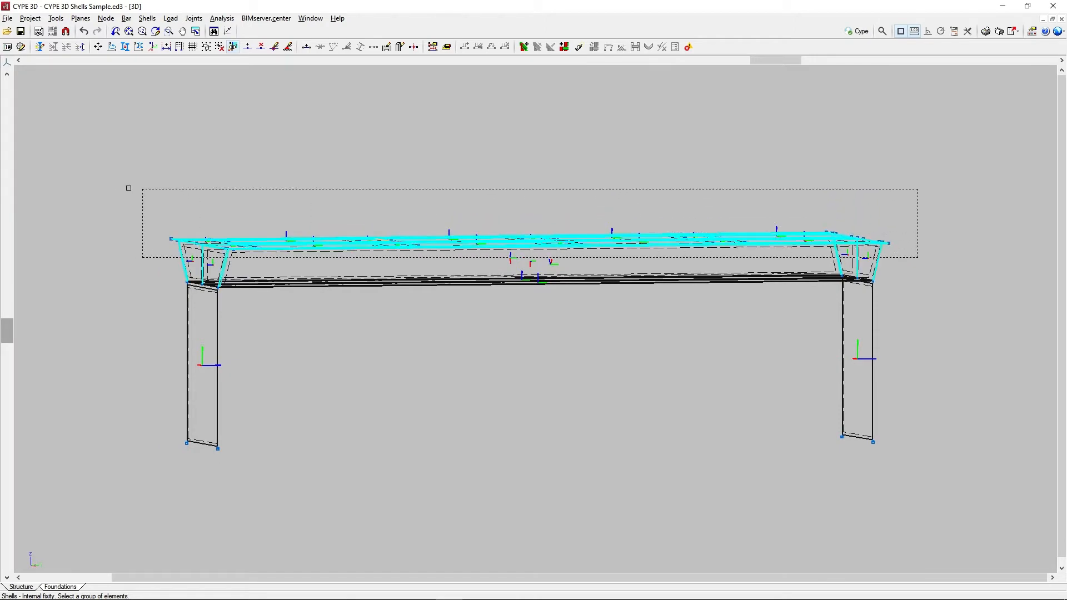
pyautogui.click(118, 186)
pyautogui.rightClick(374, 185)
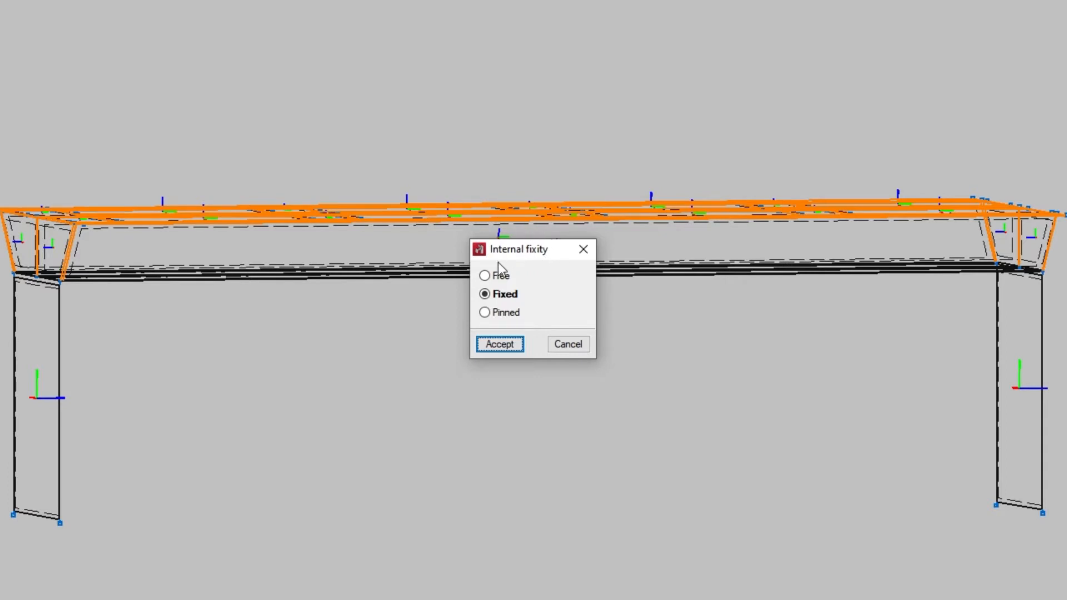
# Step: Try the Free and Pinned options for the selected shells, and apply Fixed as their internal fixity
pyautogui.click(484, 274)
pyautogui.click(485, 303)
pyautogui.click(487, 312)
pyautogui.click(487, 296)
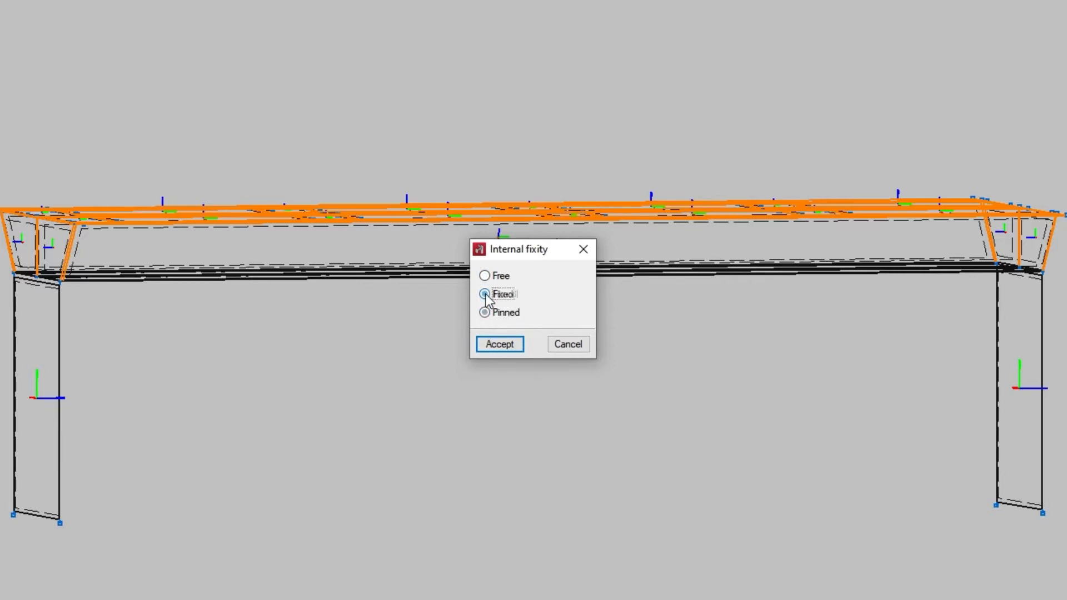
pyautogui.click(519, 347)
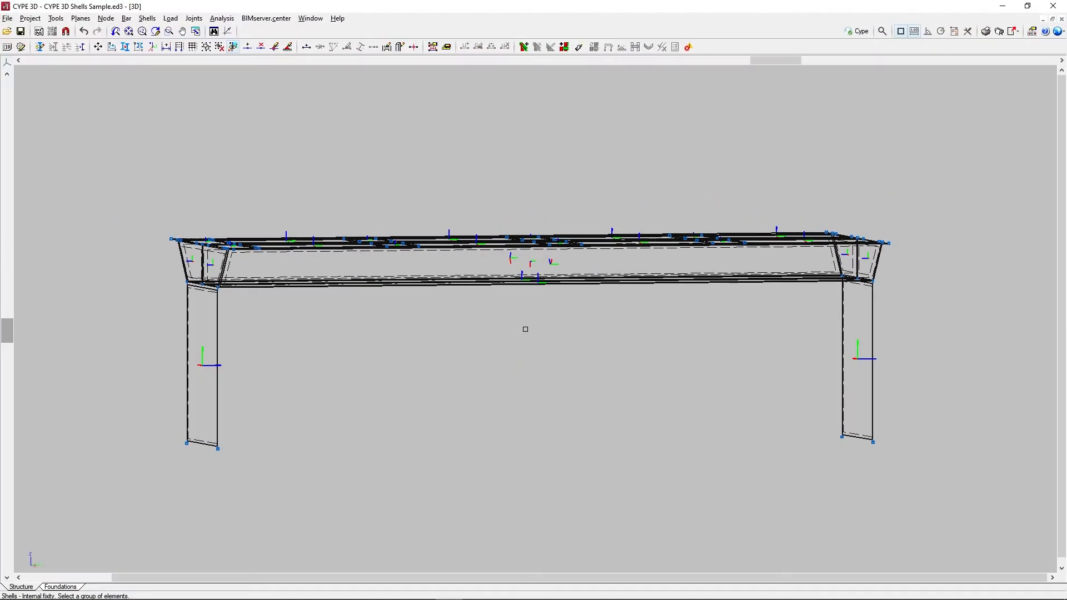
# Step: Assign the Fixed node internal fixity to the four outer corner nodes of the top slab
pyautogui.moveTo(525, 329); pyautogui.dragTo(612, 352, button='middle')
pyautogui.scroll(3, 334, 369)
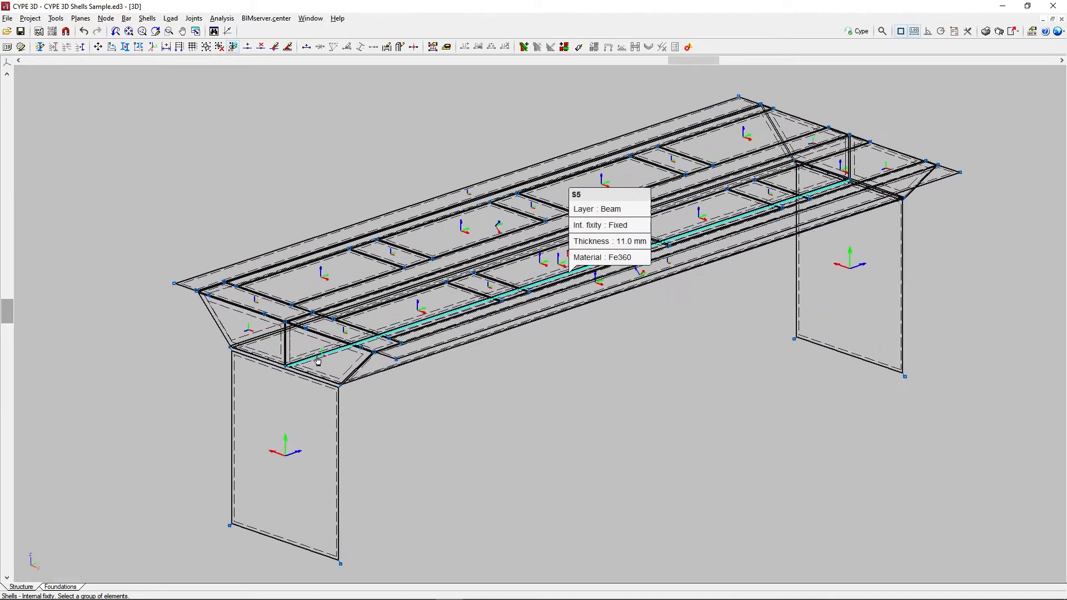
pyautogui.scroll(3, 330, 369)
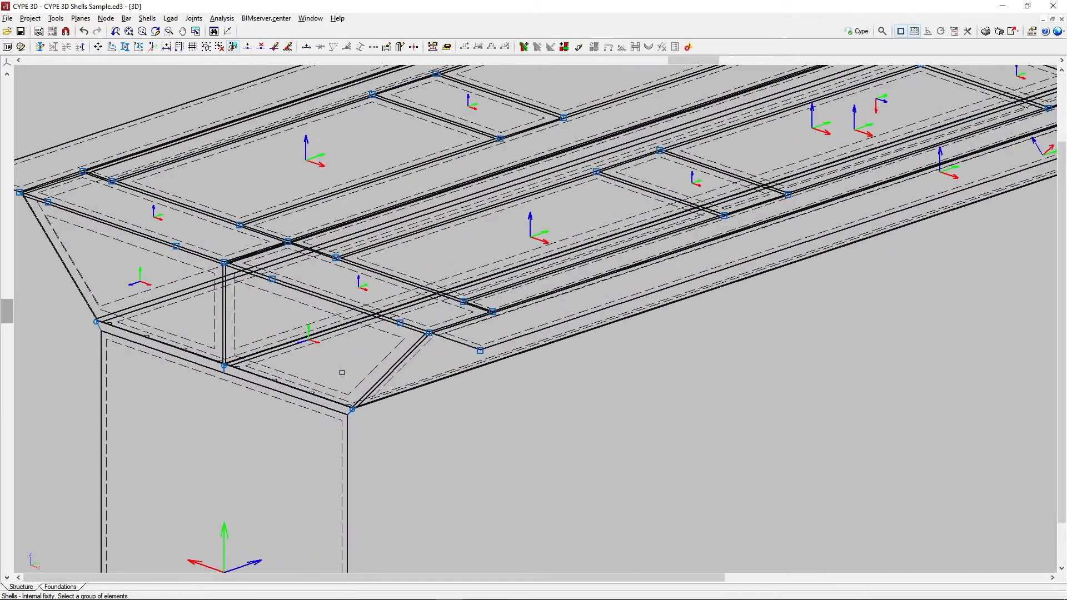
pyautogui.scroll(-6, 342, 373)
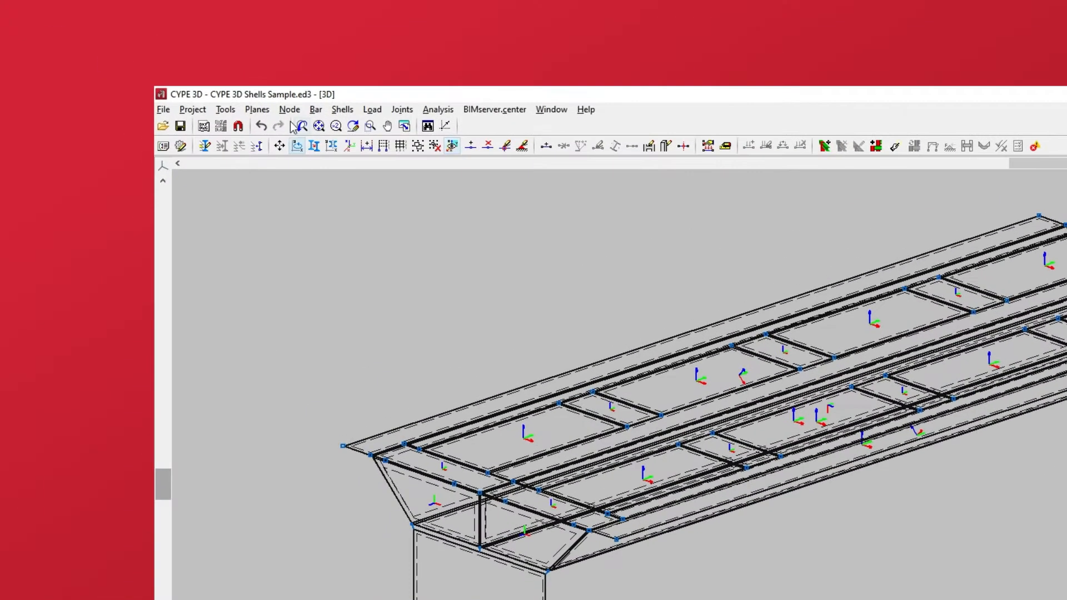
pyautogui.click(105, 20)
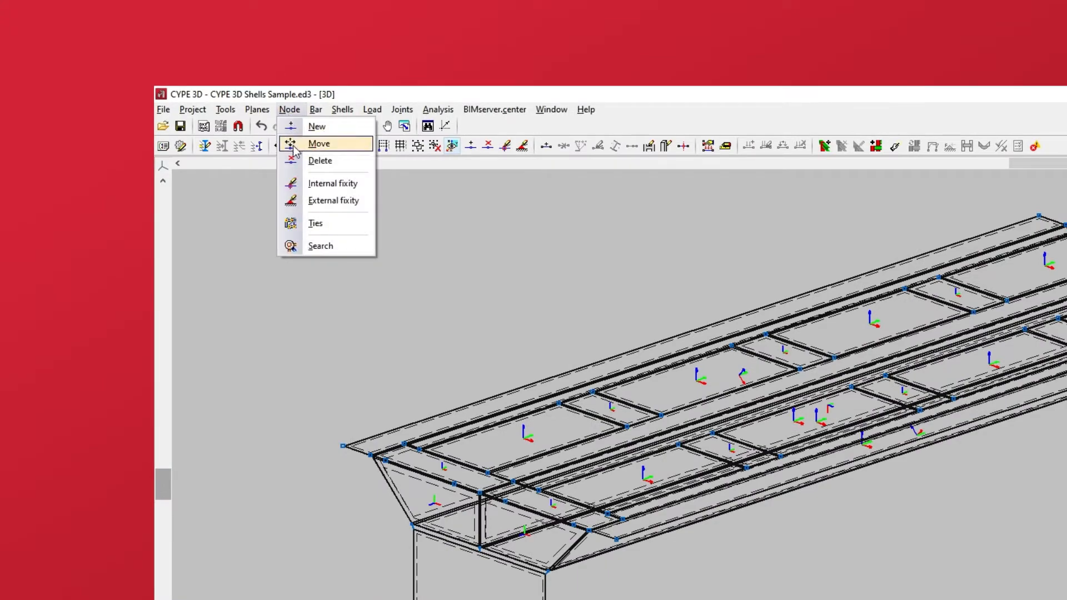
pyautogui.click(304, 189)
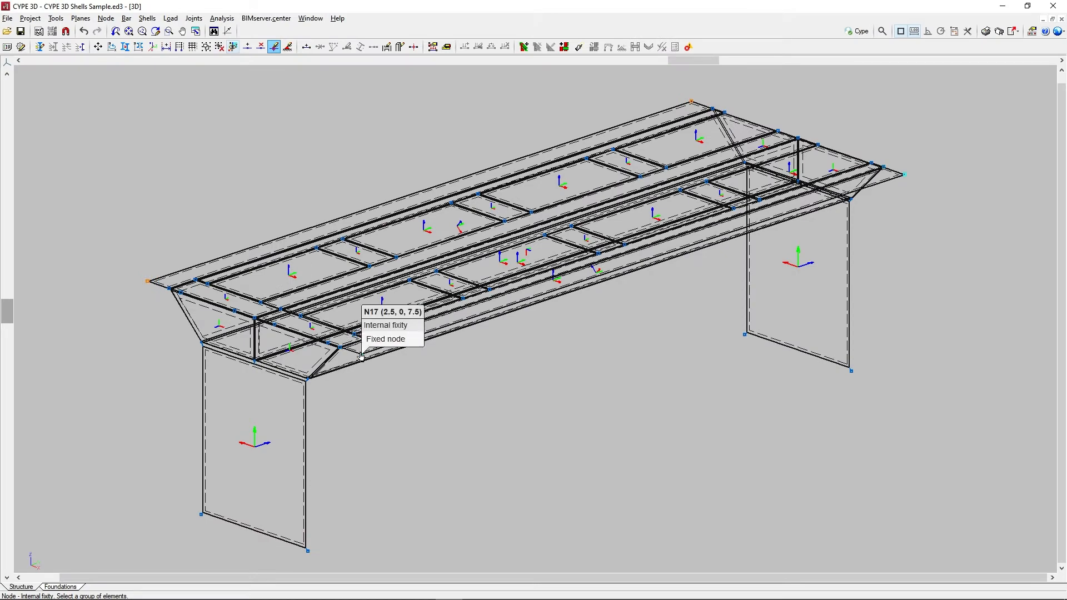
pyautogui.click(361, 355)
pyautogui.rightClick(440, 372)
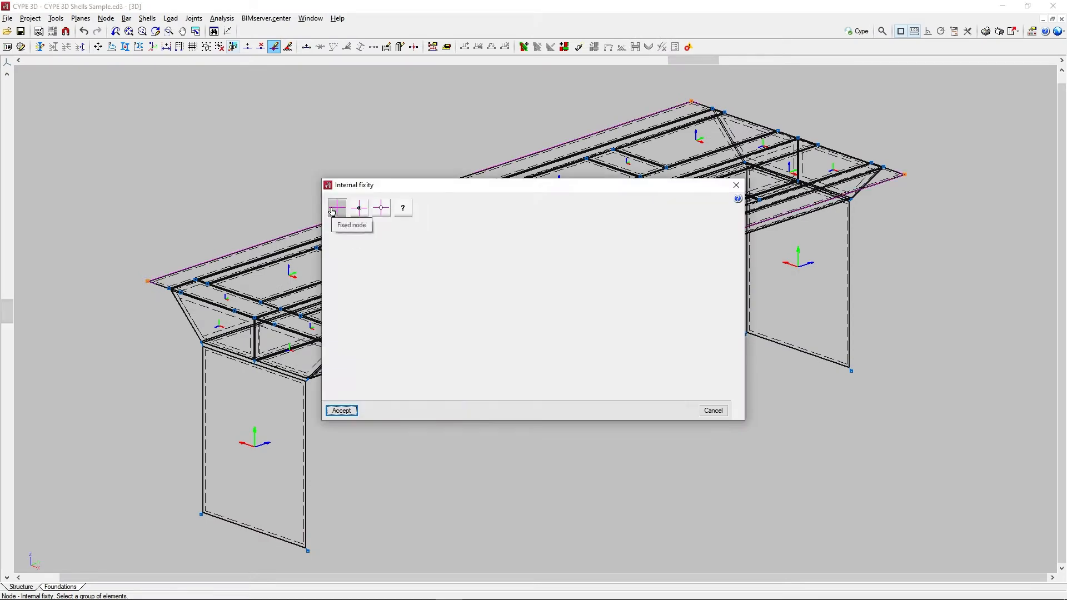
pyautogui.click(352, 411)
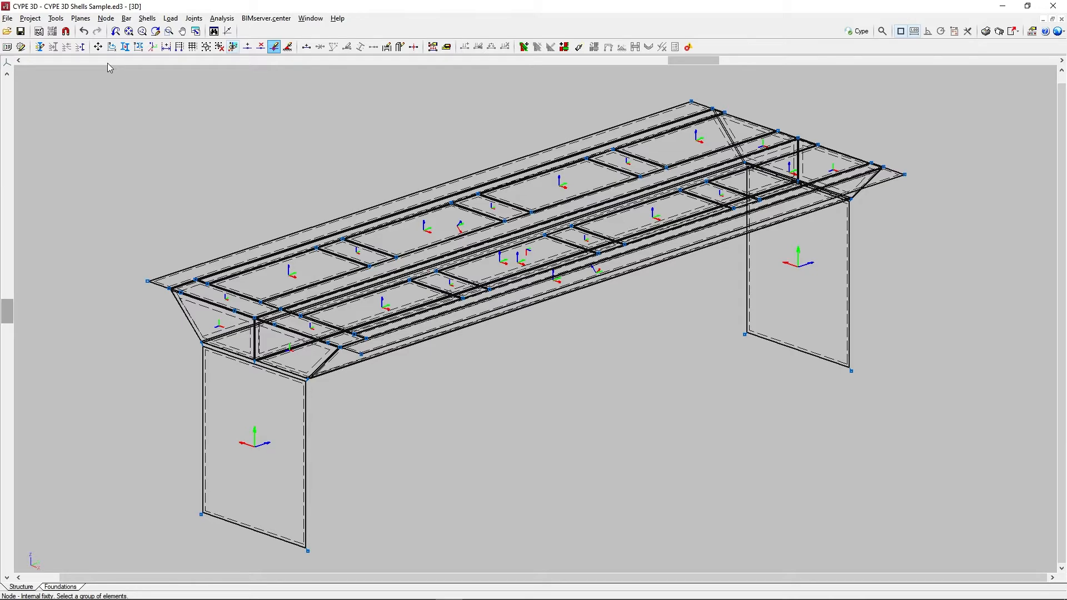
# Step: Select the base edges of both end walls and open their shell external fixity settings
pyautogui.click(147, 18)
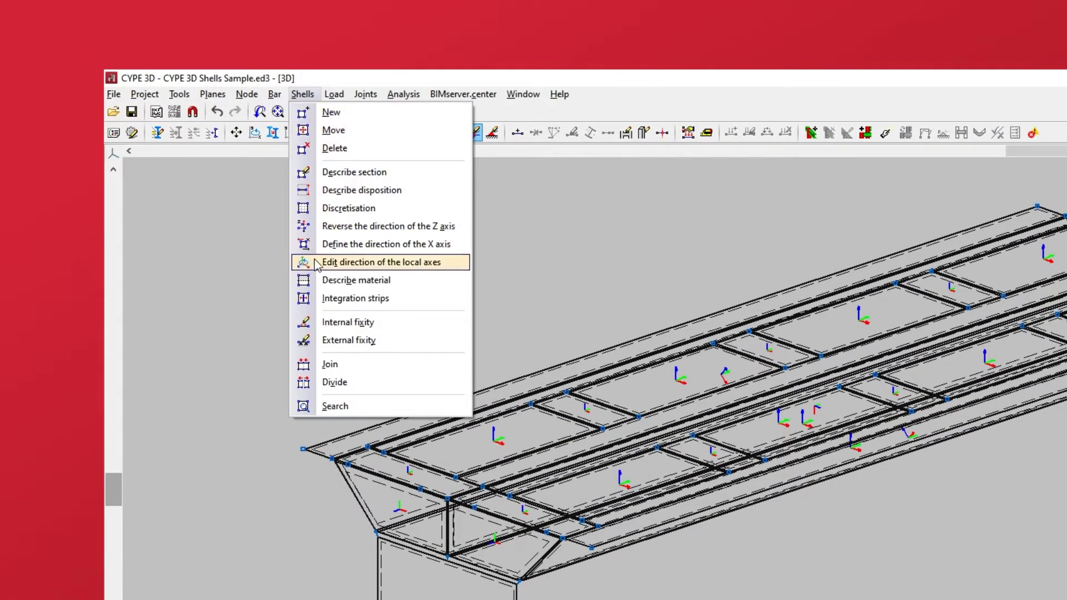
pyautogui.click(322, 343)
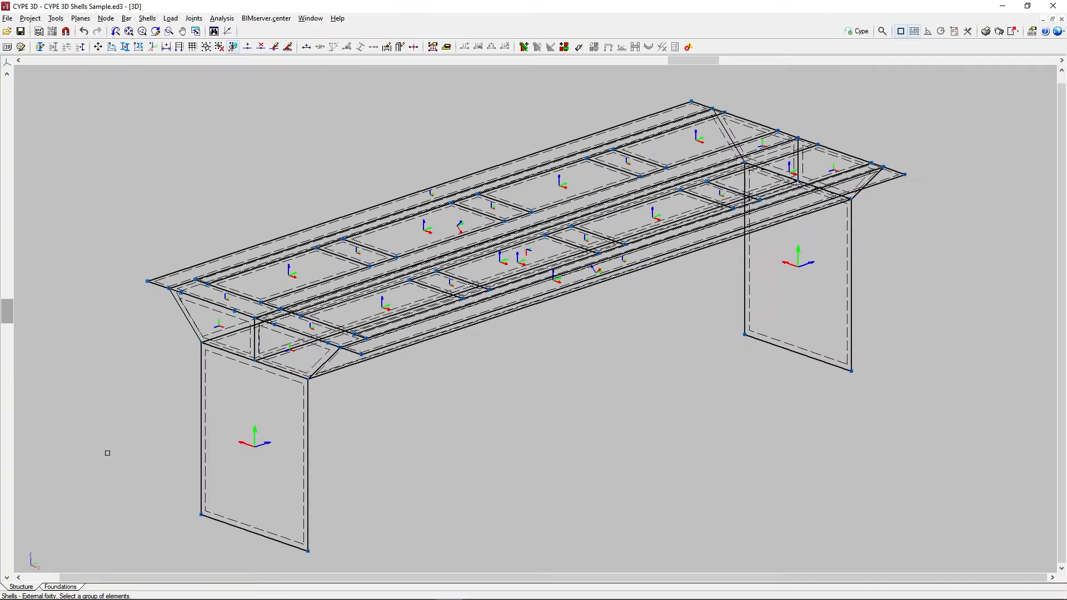
pyautogui.click(243, 535)
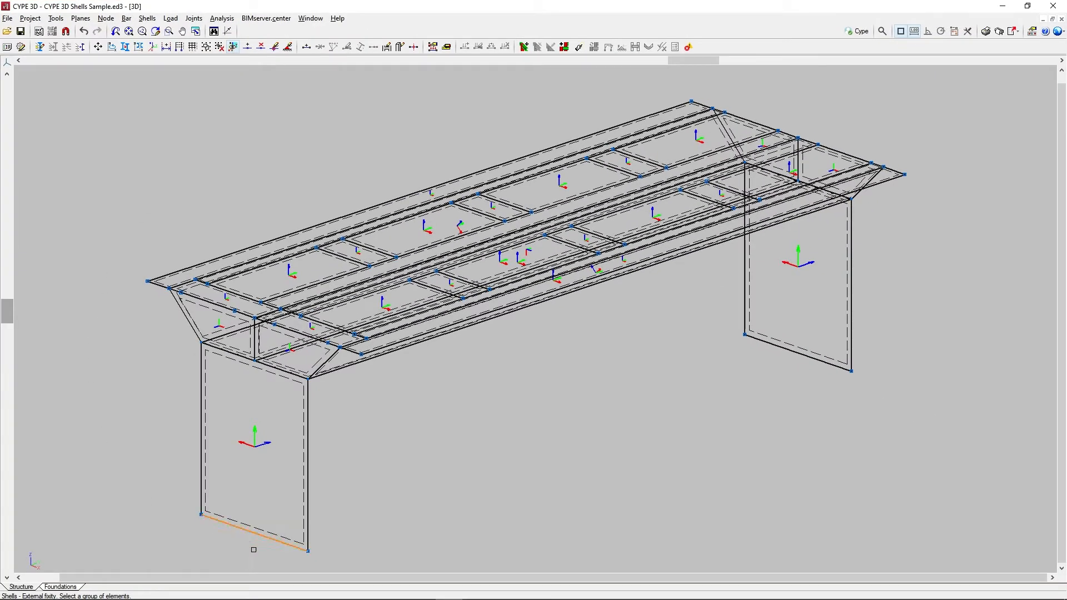
pyautogui.click(810, 365)
pyautogui.rightClick(617, 410)
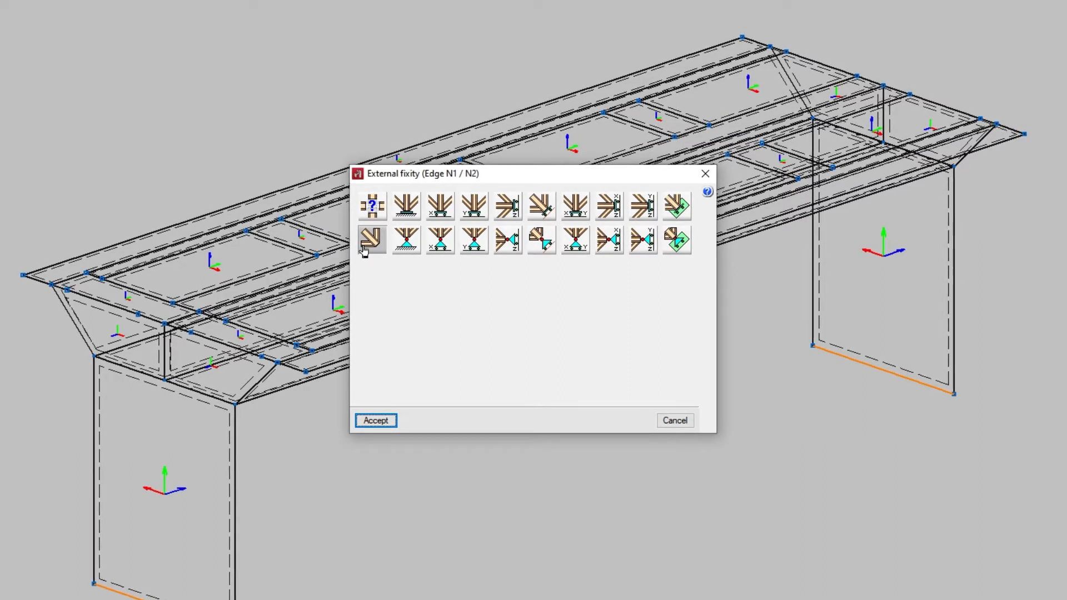
# Step: Choose the generic external fixity with independent displacements, try Dx as Fixed and as Elastic, and select its stiffness K for editing
pyautogui.click(371, 215)
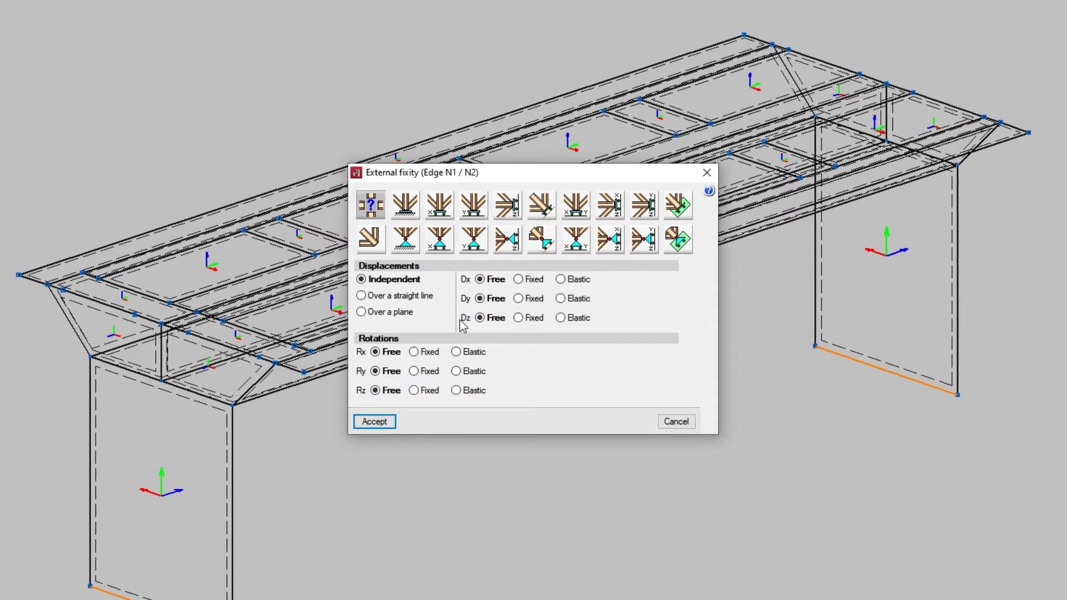
pyautogui.click(519, 280)
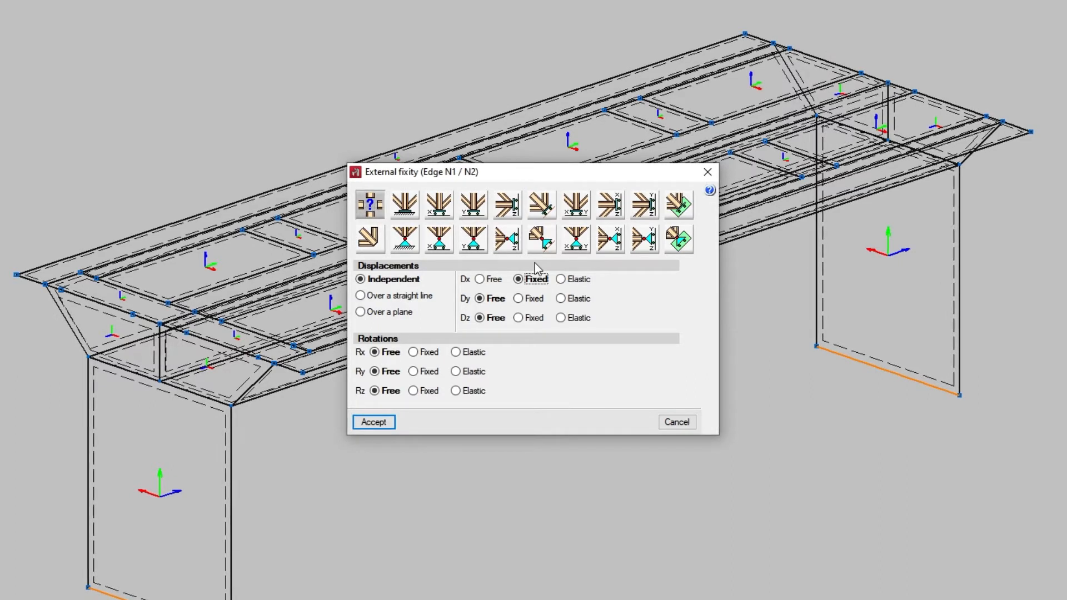
pyautogui.click(561, 280)
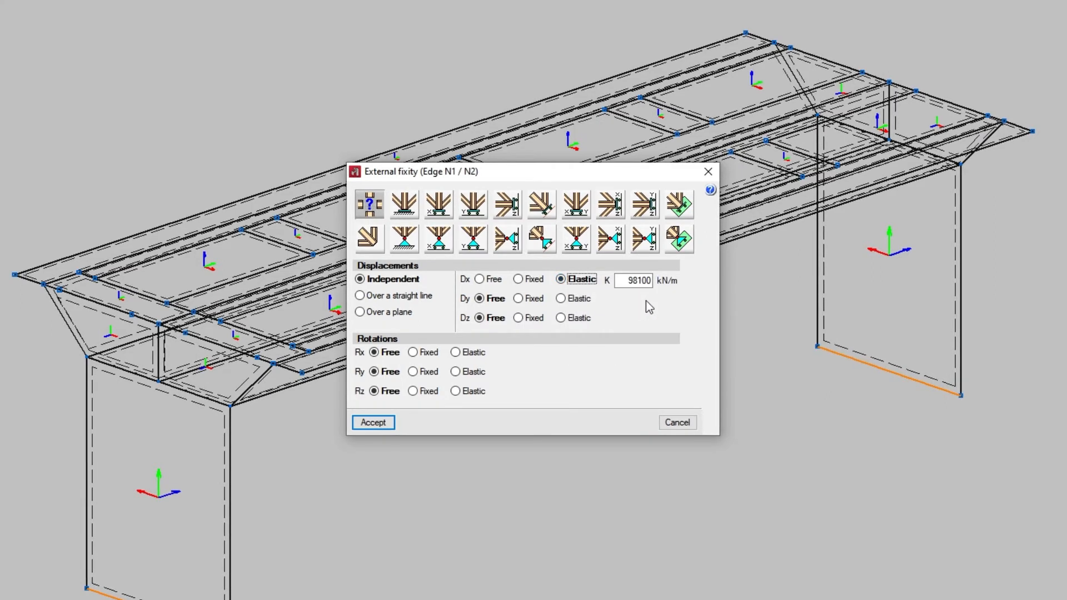
pyautogui.moveTo(629, 283); pyautogui.dragTo(661, 287)
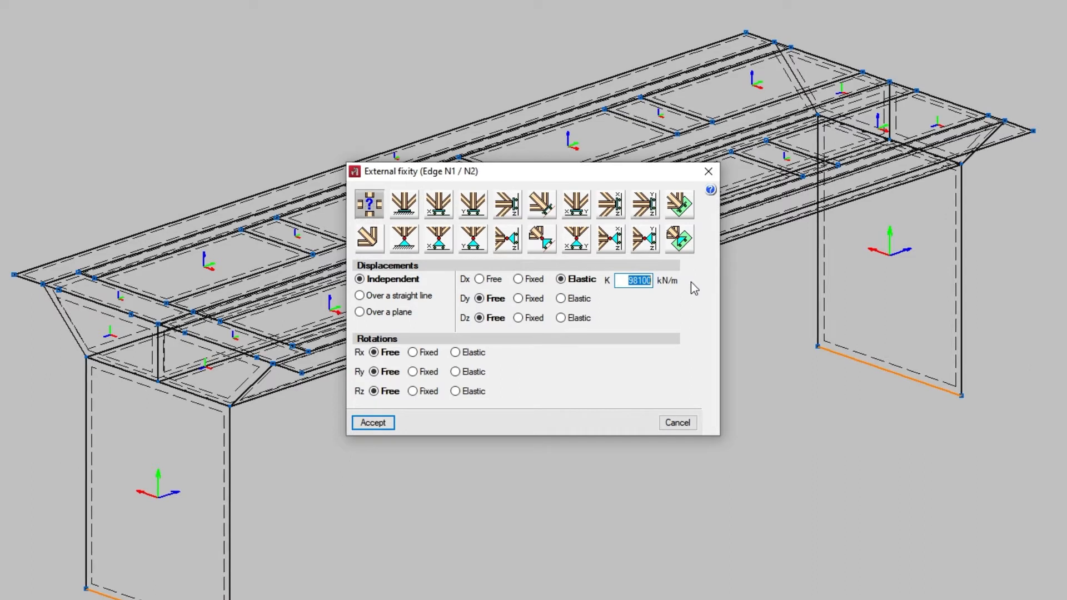
# Step: Restrict displacements over a straight line with Dy Elastic, and alternatively over a plane with Dz Elastic
pyautogui.click(360, 296)
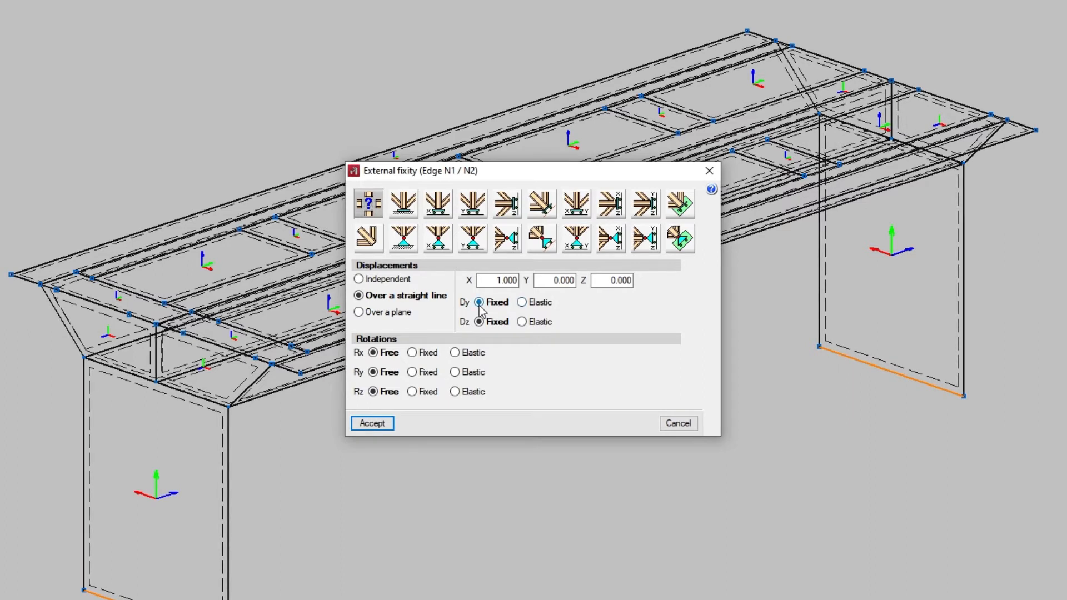
pyautogui.click(522, 302)
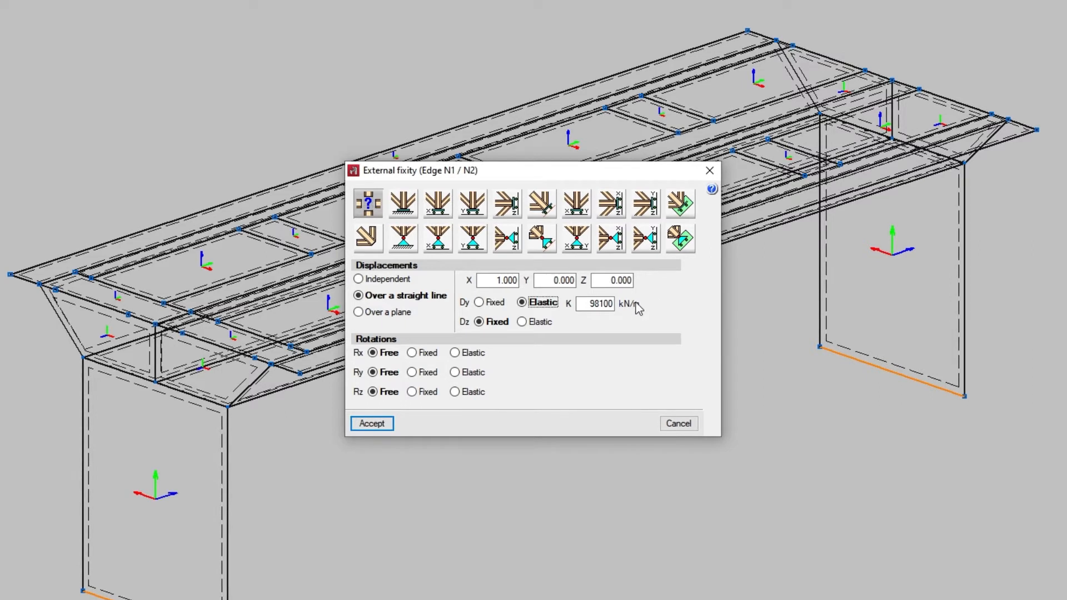
pyautogui.click(358, 312)
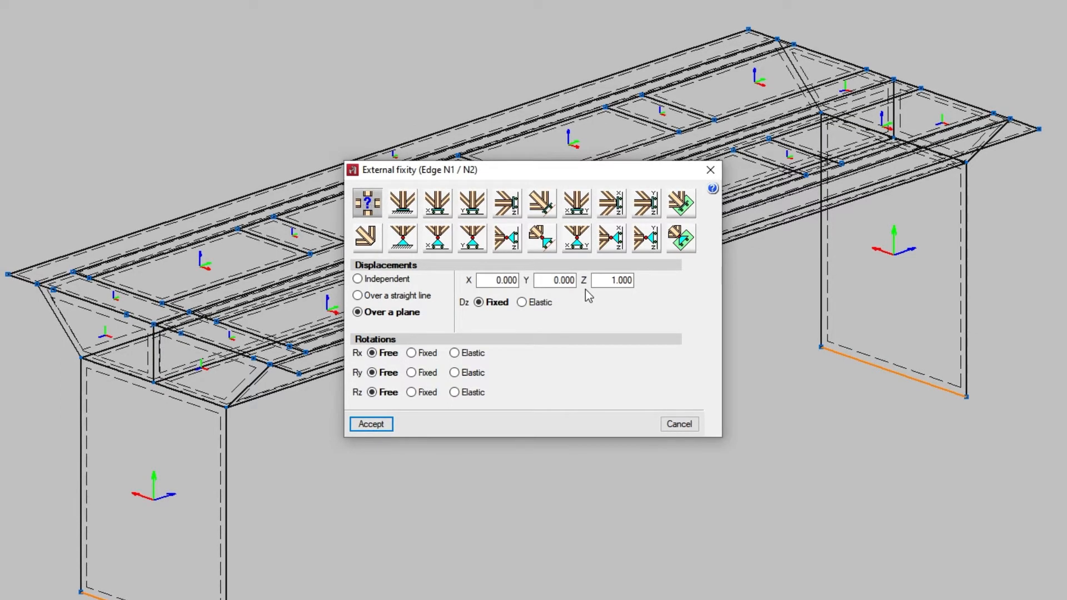
pyautogui.click(527, 308)
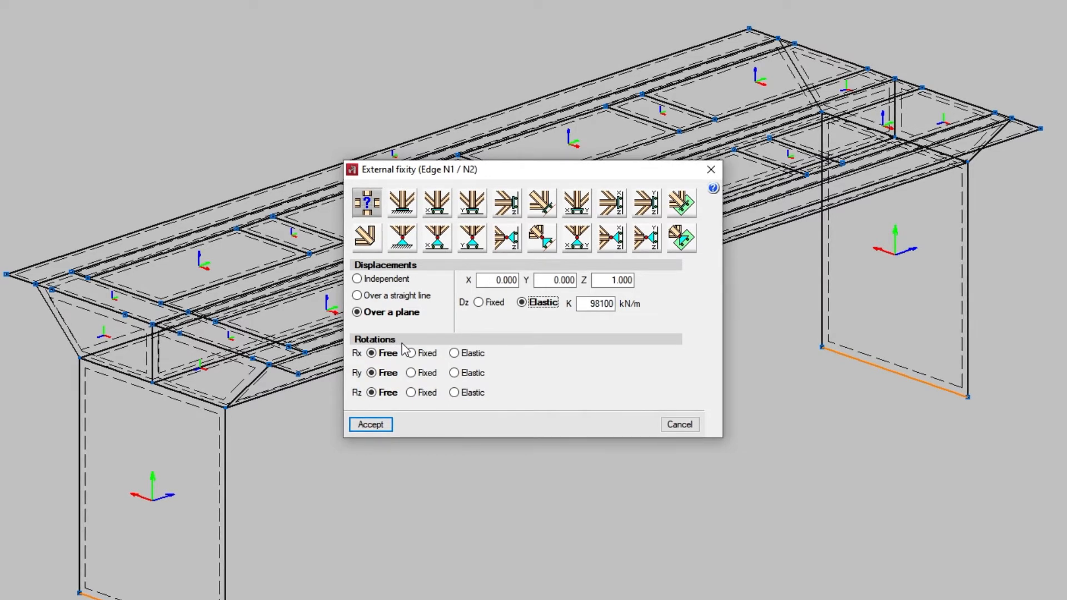
# Step: Try rotation Rx as Free, Fixed and Elastic, and select its rotational stiffness K for editing
pyautogui.click(371, 355)
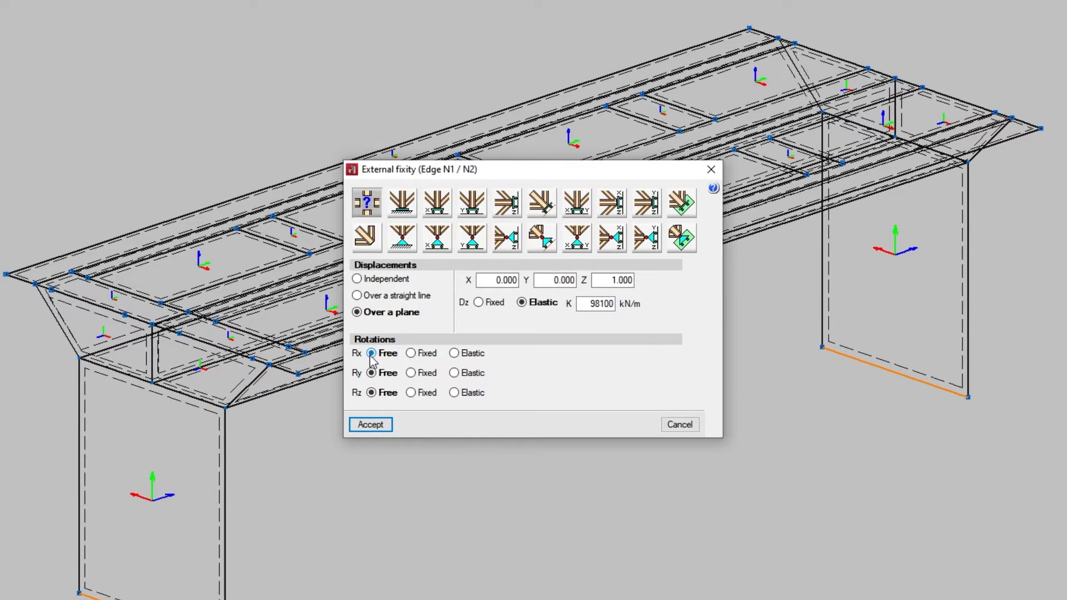
pyautogui.click(411, 354)
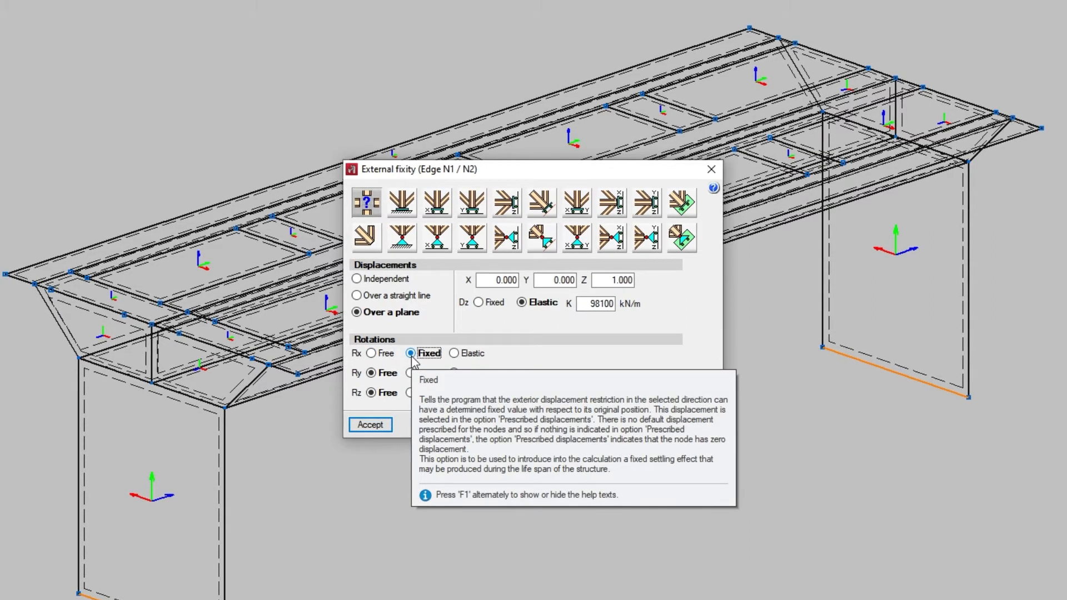
pyautogui.click(454, 354)
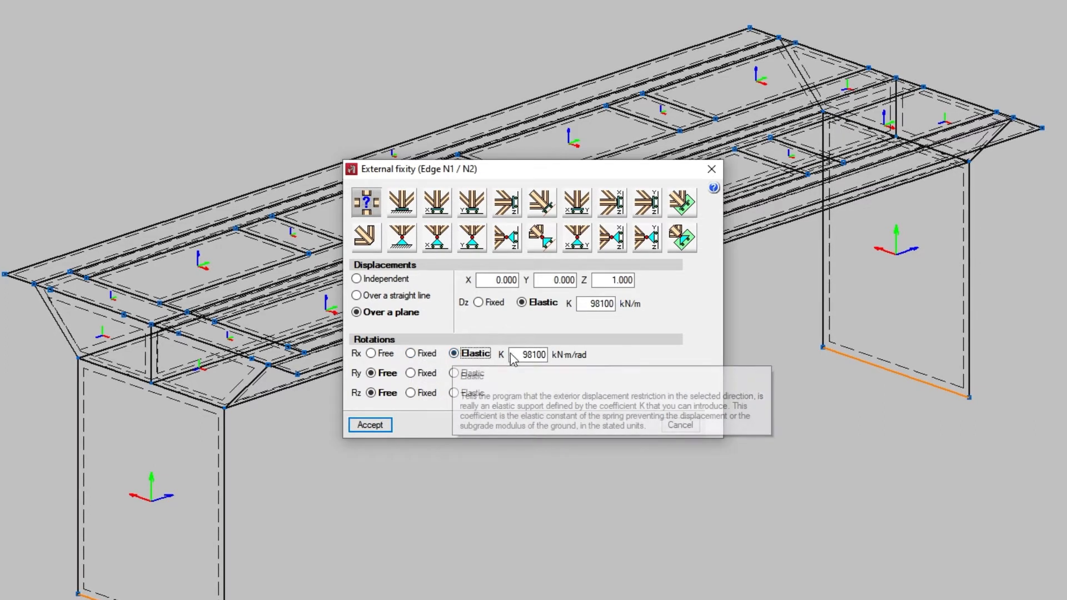
pyautogui.moveTo(512, 356); pyautogui.dragTo(549, 353)
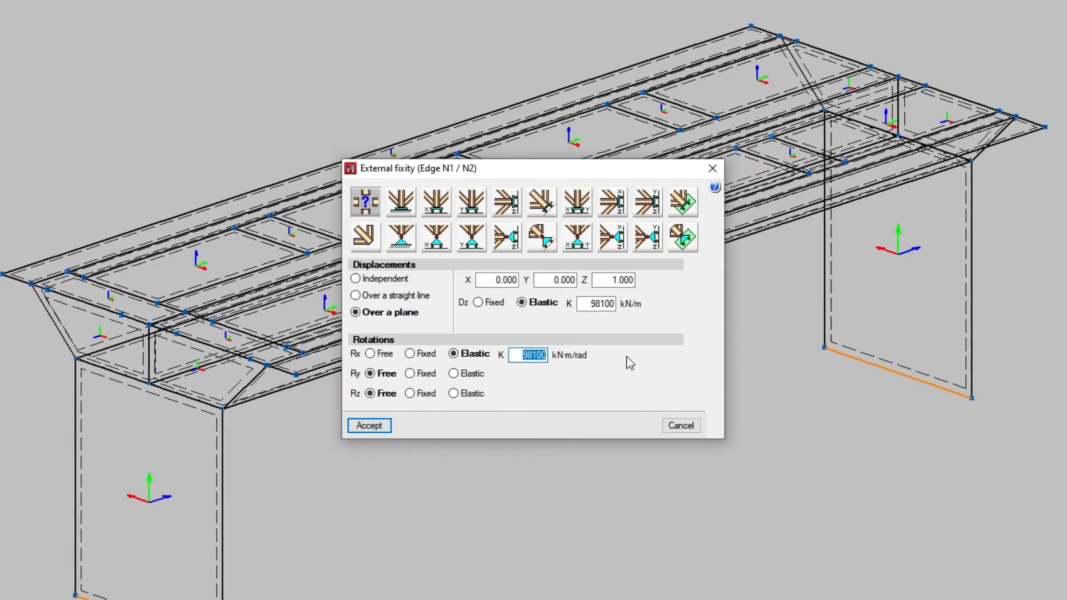
# Step: Try the fixed and pinned external fixity types, and the fixed types with free displacement along X, Y, Z and any straight line
pyautogui.click(410, 208)
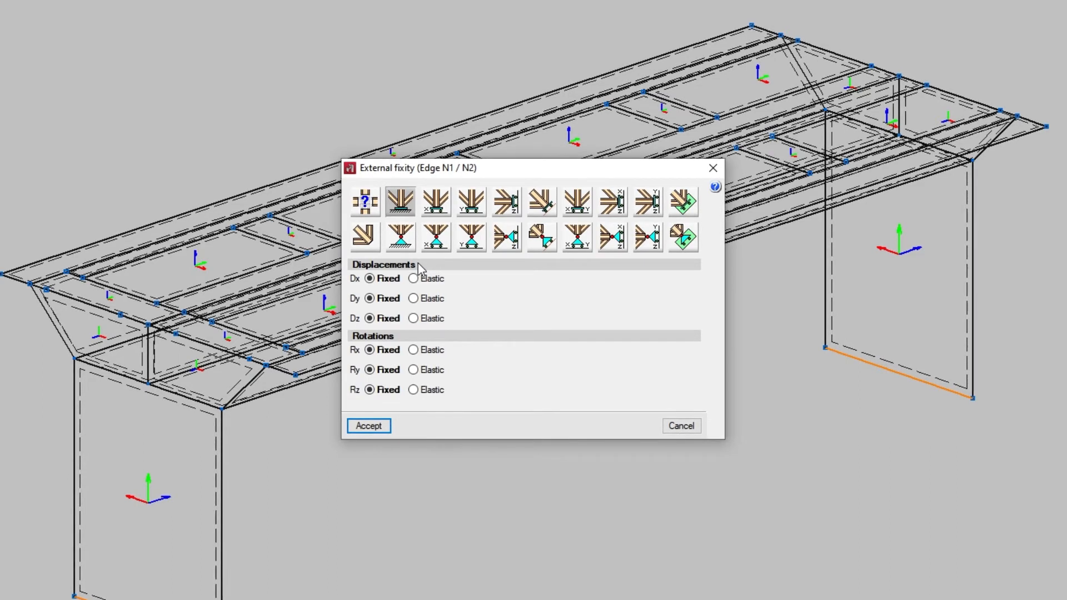
pyautogui.click(400, 240)
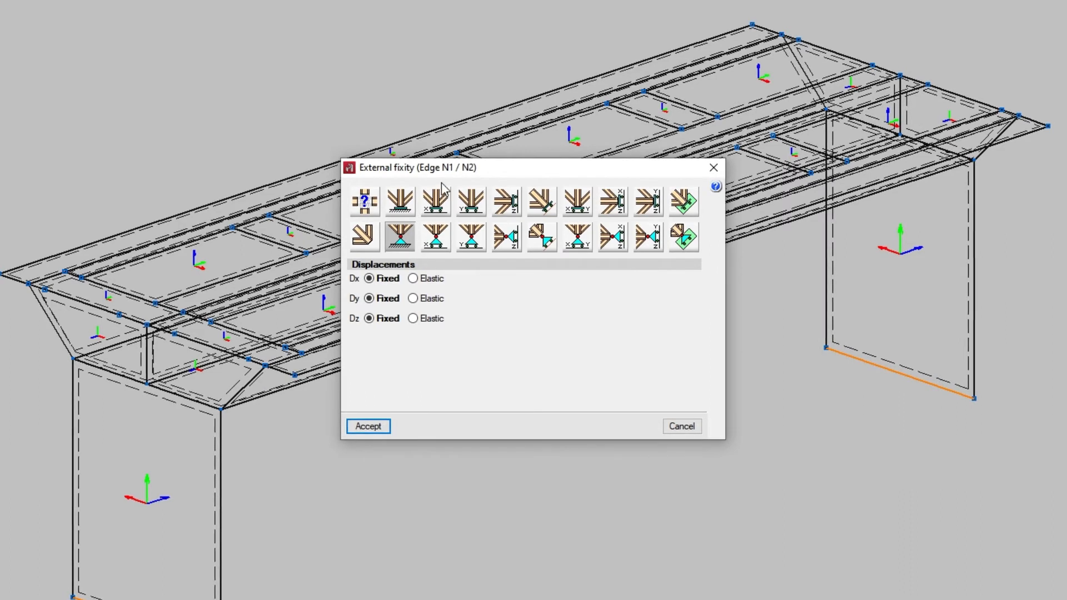
pyautogui.click(437, 201)
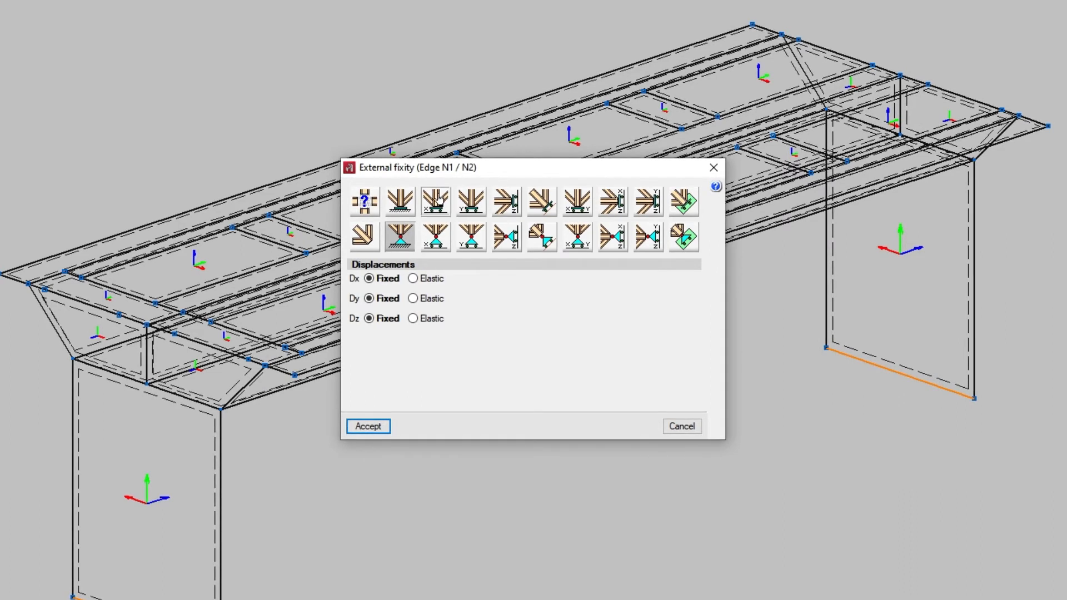
pyautogui.click(471, 203)
pyautogui.click(513, 203)
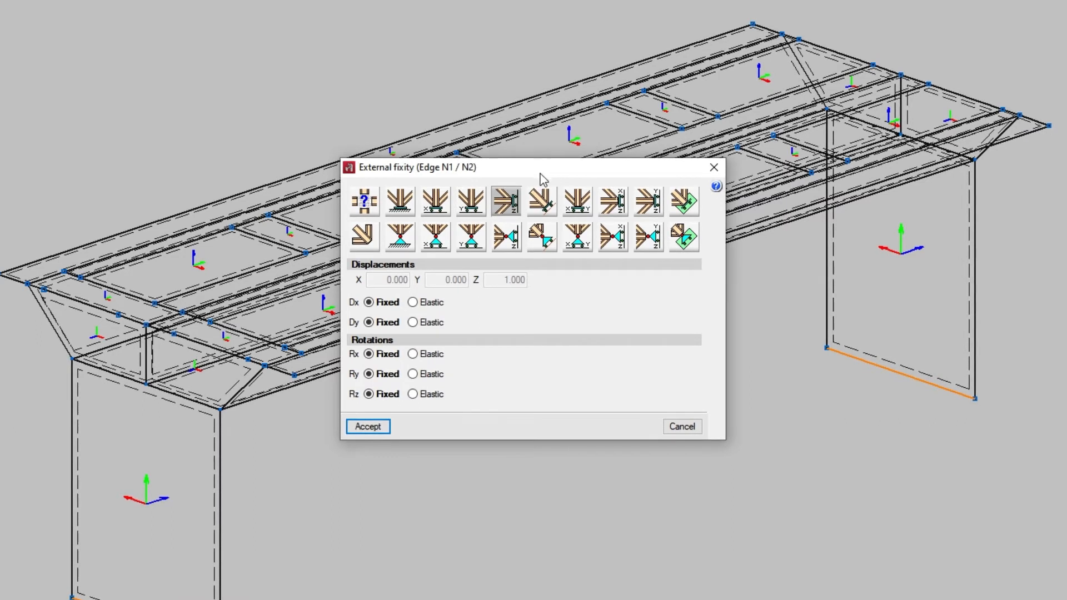
pyautogui.click(542, 209)
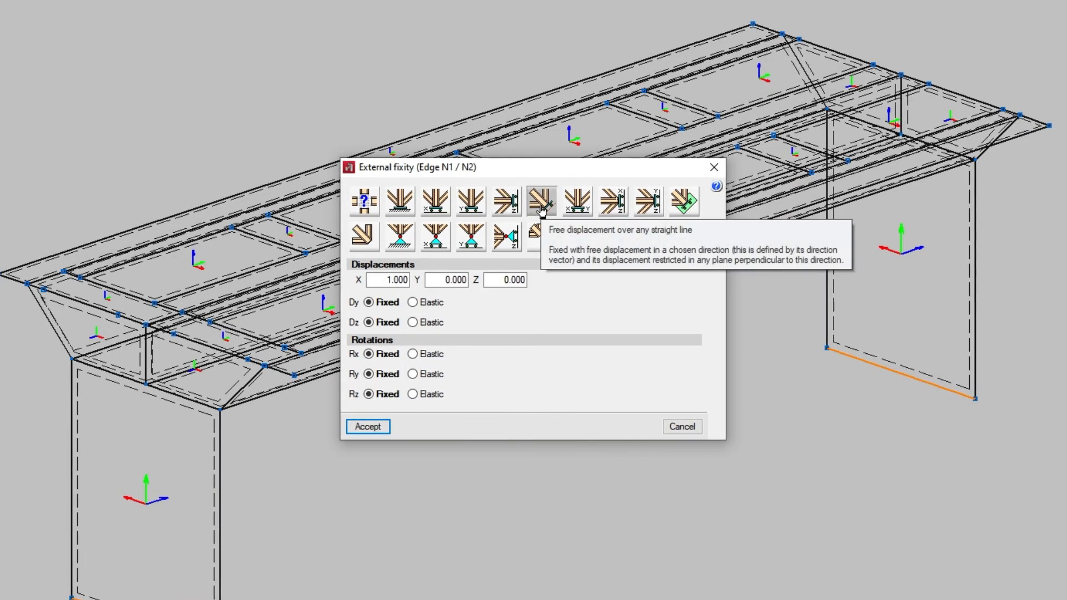
# Step: Try the fixed types with free displacement over the XY, XZ, YZ and any plane, plus the pinned type over any plane
pyautogui.click(569, 209)
pyautogui.click(614, 208)
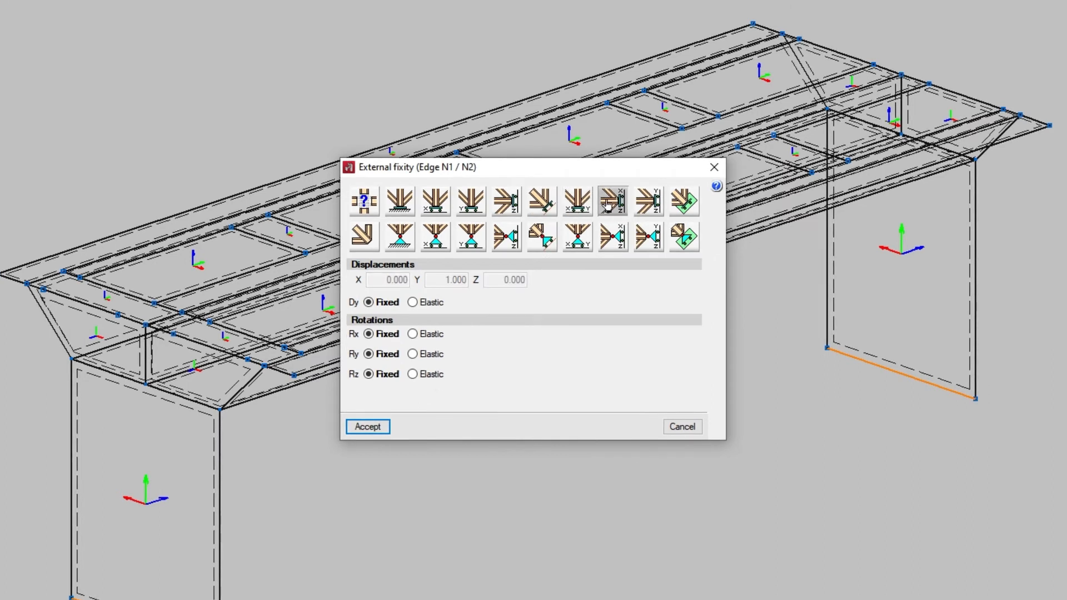
pyautogui.click(650, 210)
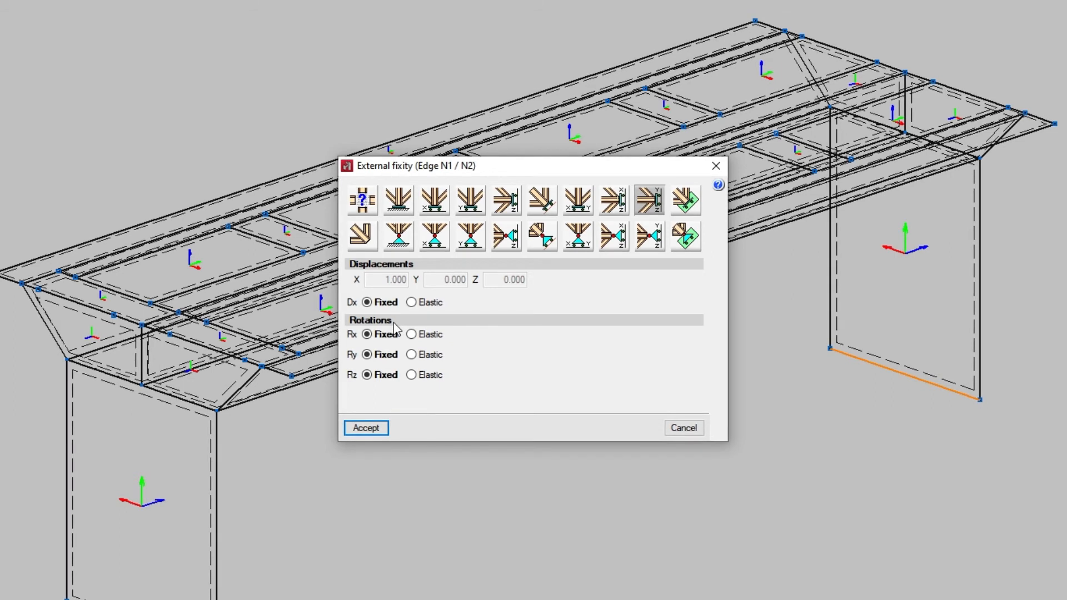
pyautogui.click(685, 207)
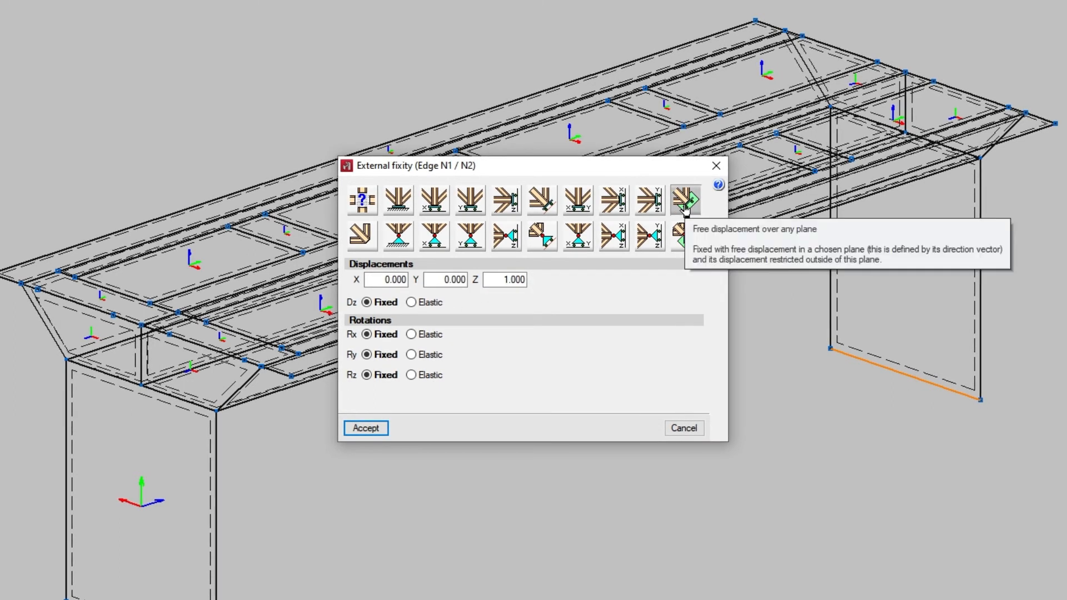
pyautogui.click(684, 237)
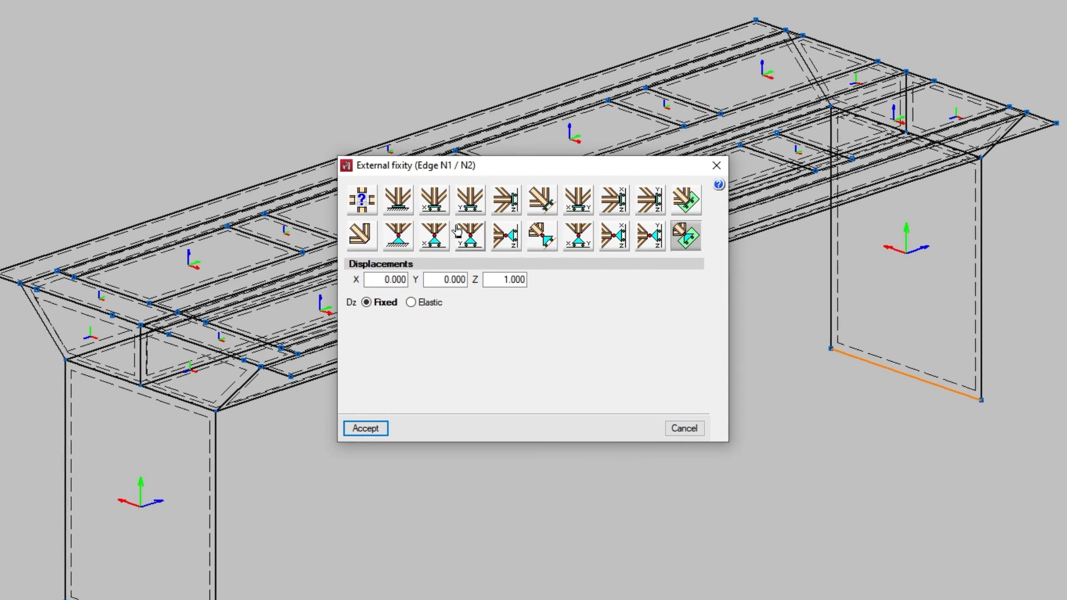
# Step: Assign full fixity to the base edges of both end walls, with all displacements and rotations Fixed
pyautogui.click(405, 210)
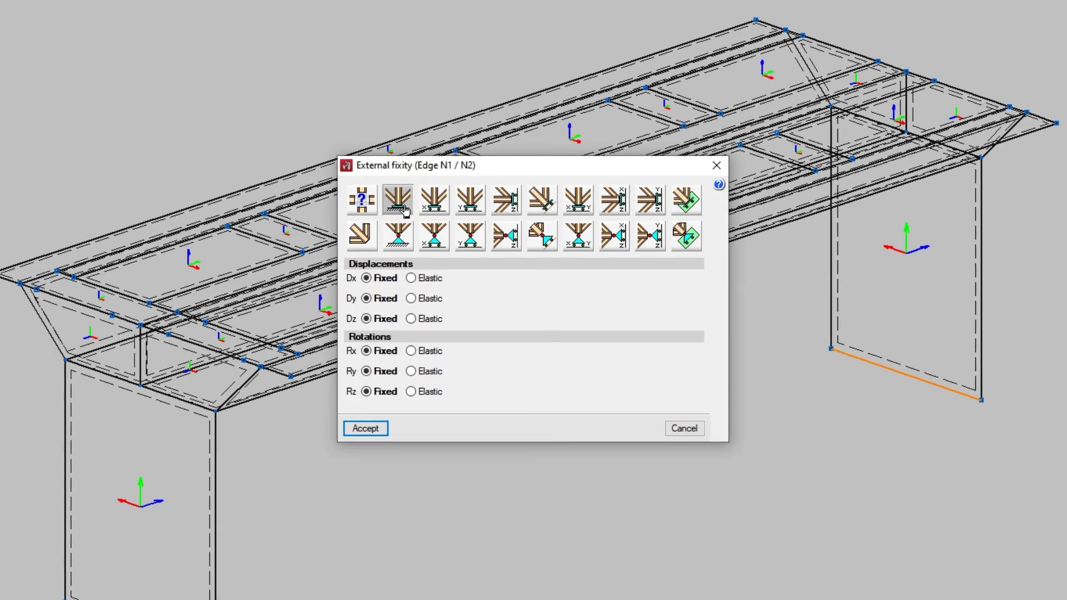
pyautogui.click(403, 414)
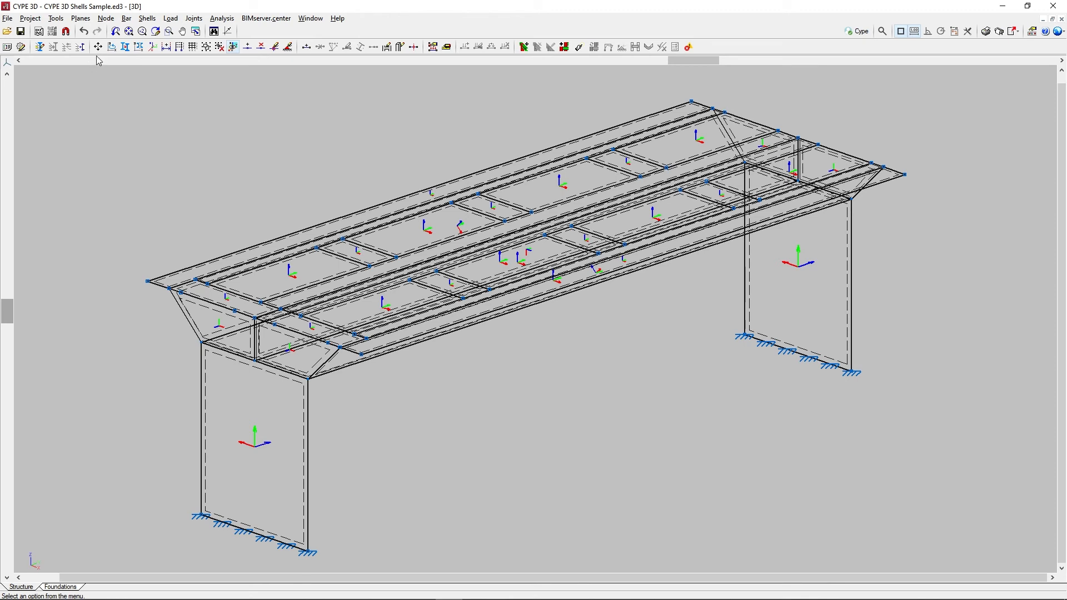
# Step: Assign a pinned external fixity with Dx, Dy and Dz Fixed to the near end wall's outer vertical edge N4 / N1
pyautogui.click(148, 19)
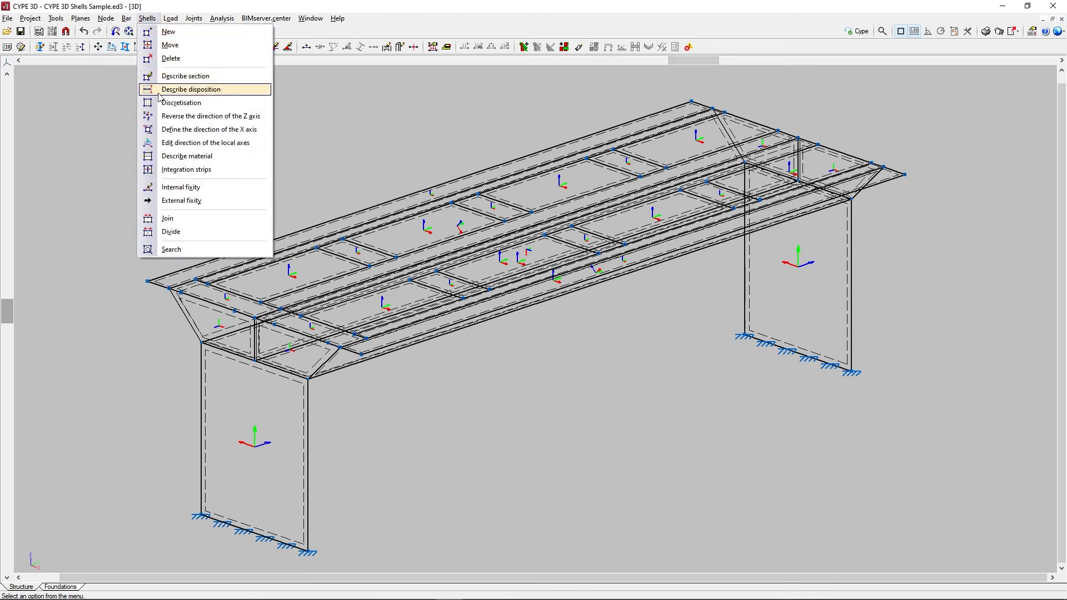
pyautogui.click(167, 200)
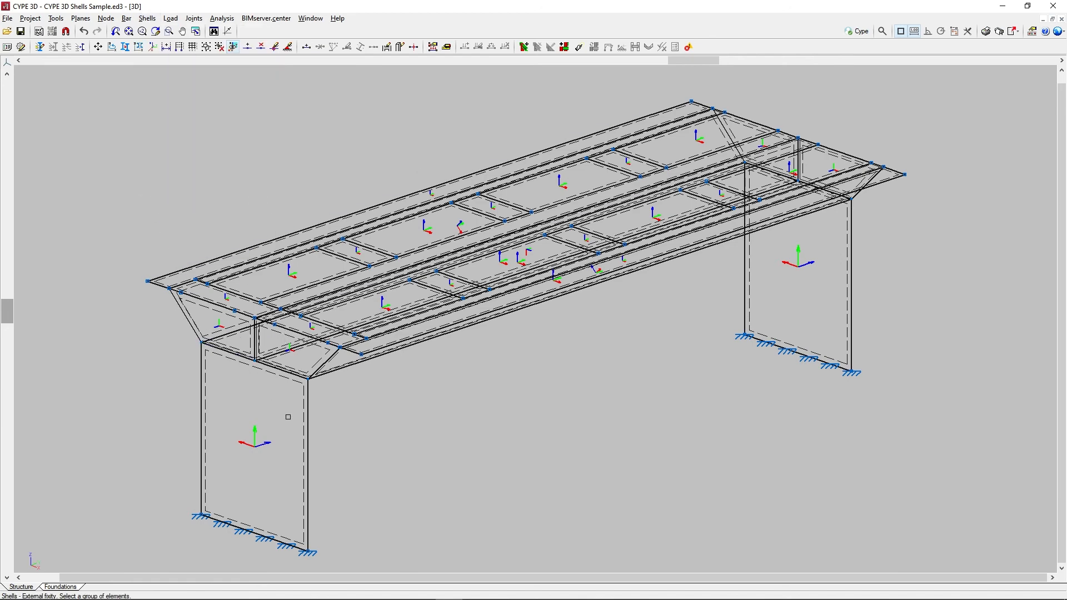
pyautogui.click(307, 441)
pyautogui.rightClick(350, 436)
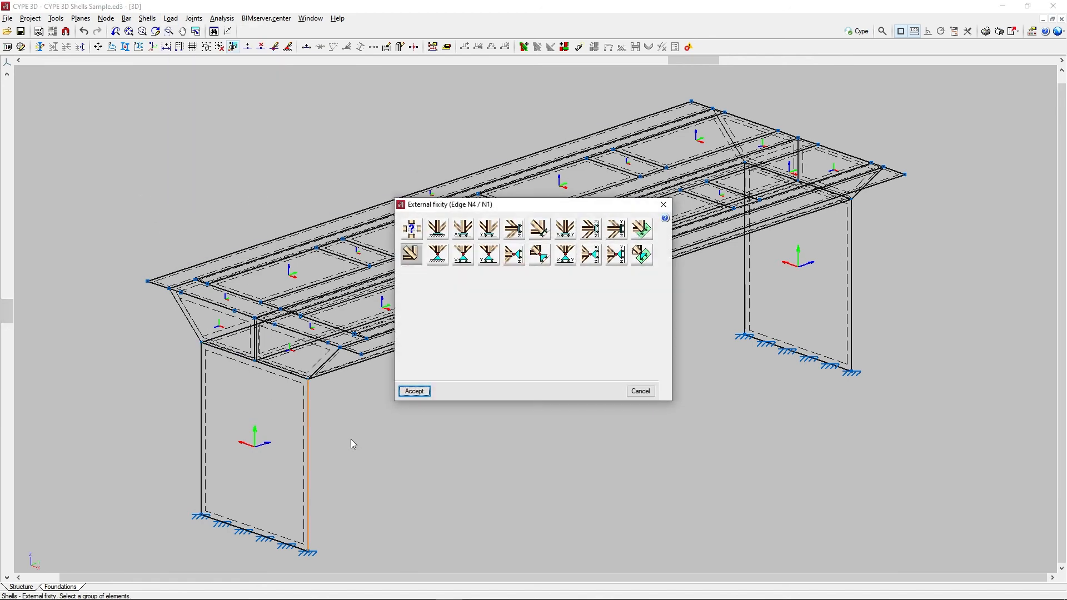
pyautogui.click(437, 256)
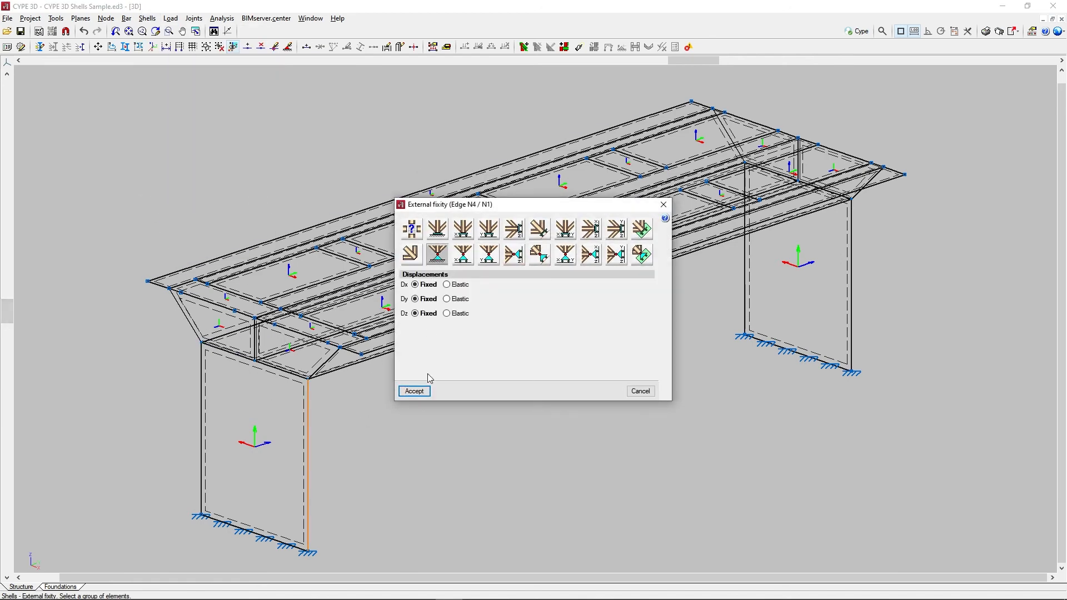
pyautogui.click(414, 391)
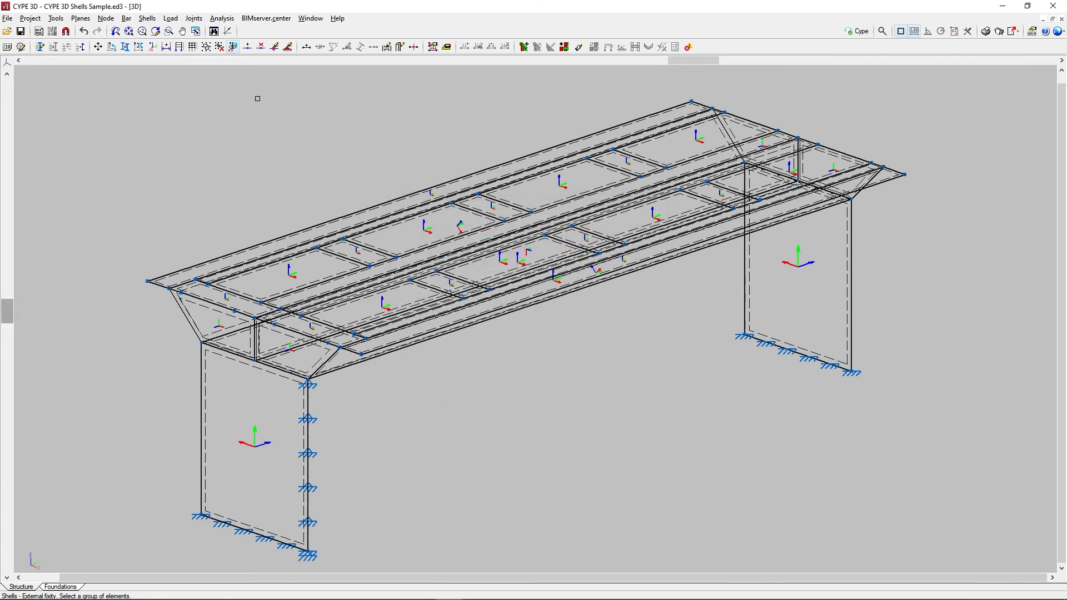
# Step: Show the model's incidents and examine the one at the base corner node where the near wall's two supported edges meet
pyautogui.click(222, 18)
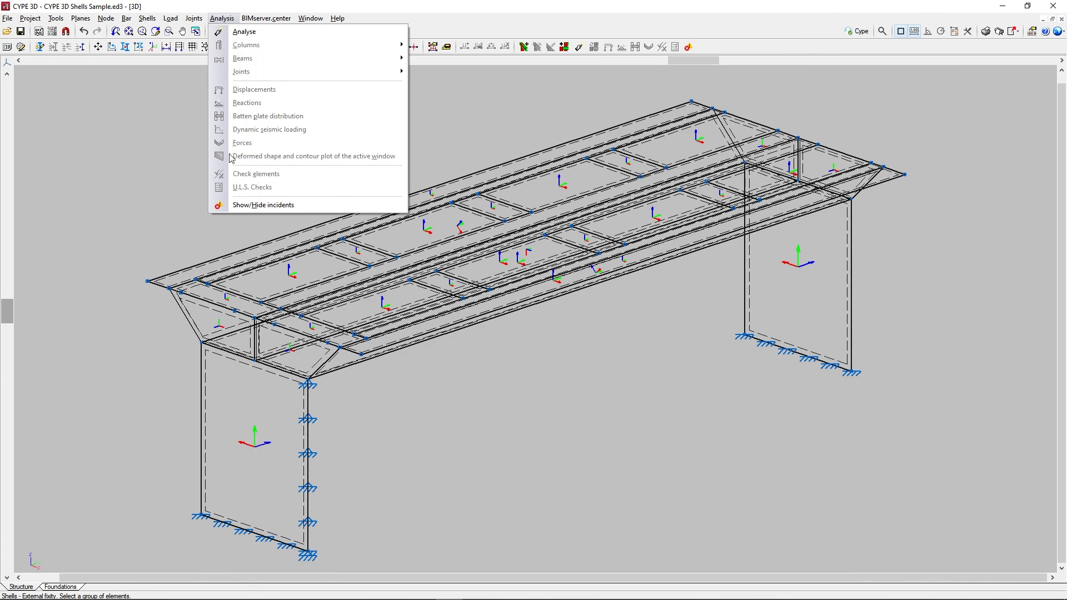
pyautogui.click(228, 205)
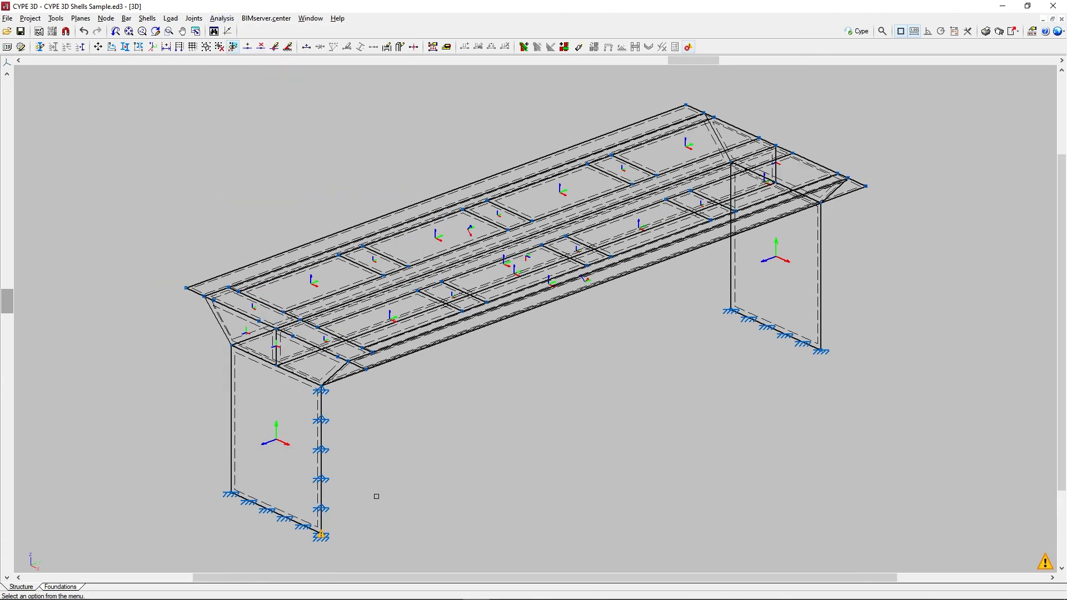
pyautogui.scroll(3, 375, 498)
pyautogui.moveTo(364, 502); pyautogui.dragTo(471, 372, button='middle')
pyautogui.scroll(5, 471, 373)
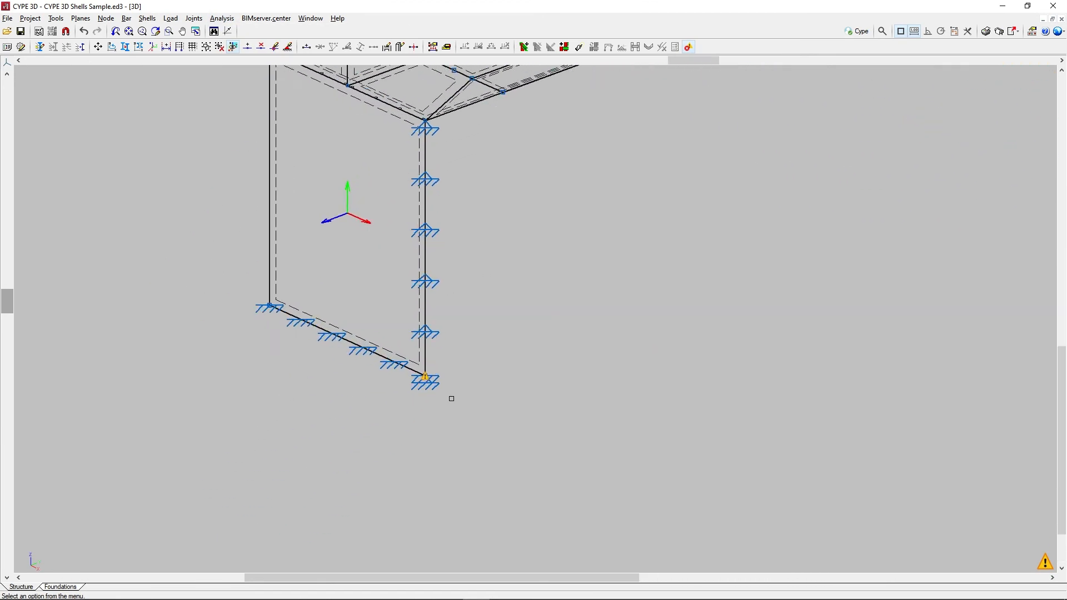
pyautogui.moveTo(423, 381)
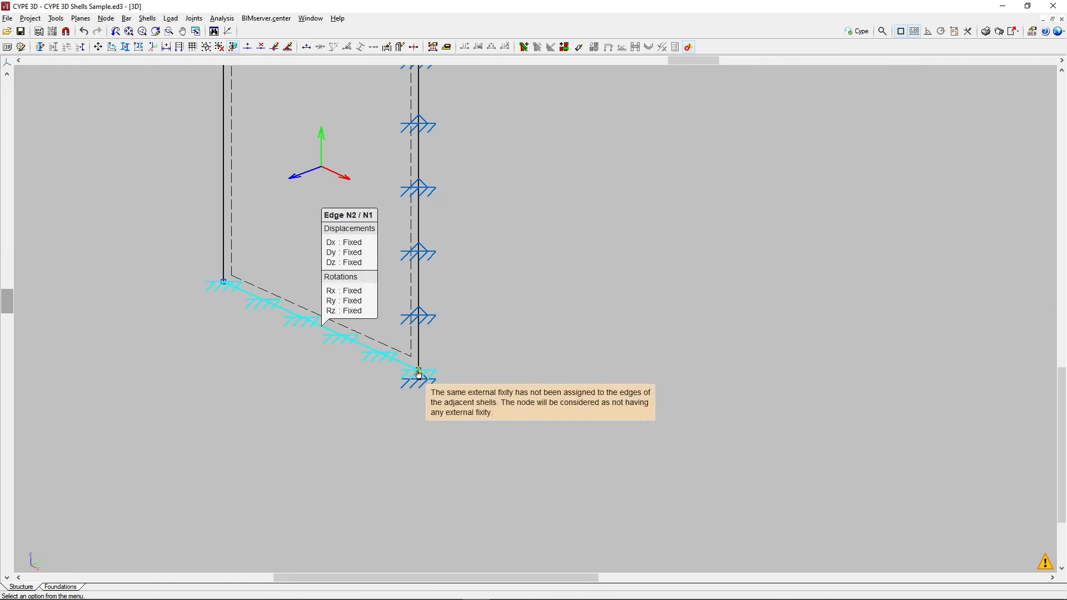